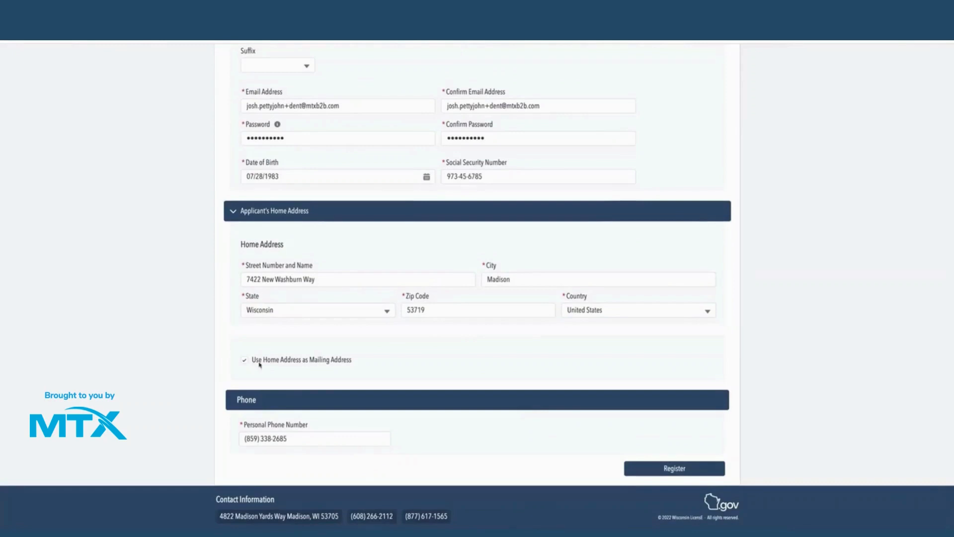
- Toggle 'Use Home Address as Mailing Address' off and back on in the registration form
click(259, 363)
scroll(259, 363, down, 2)
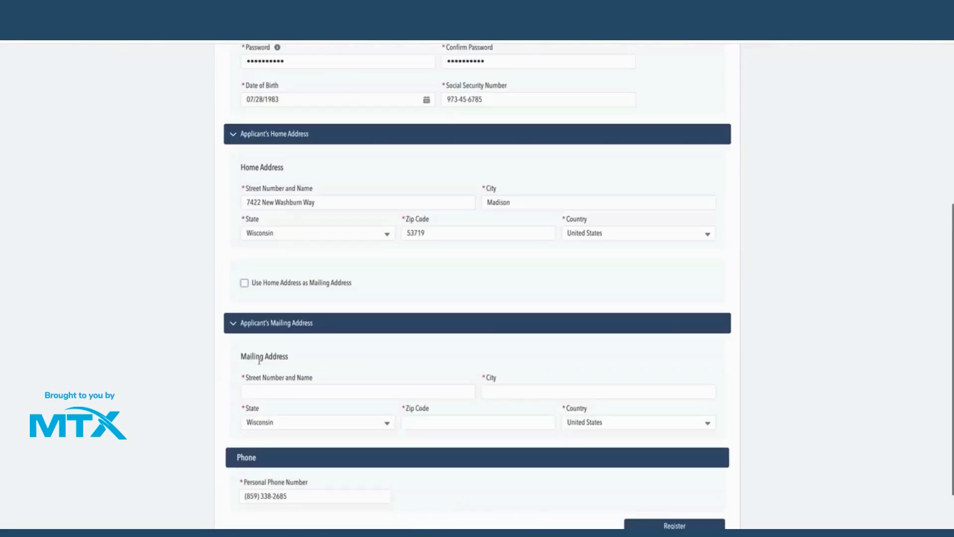
click(271, 284)
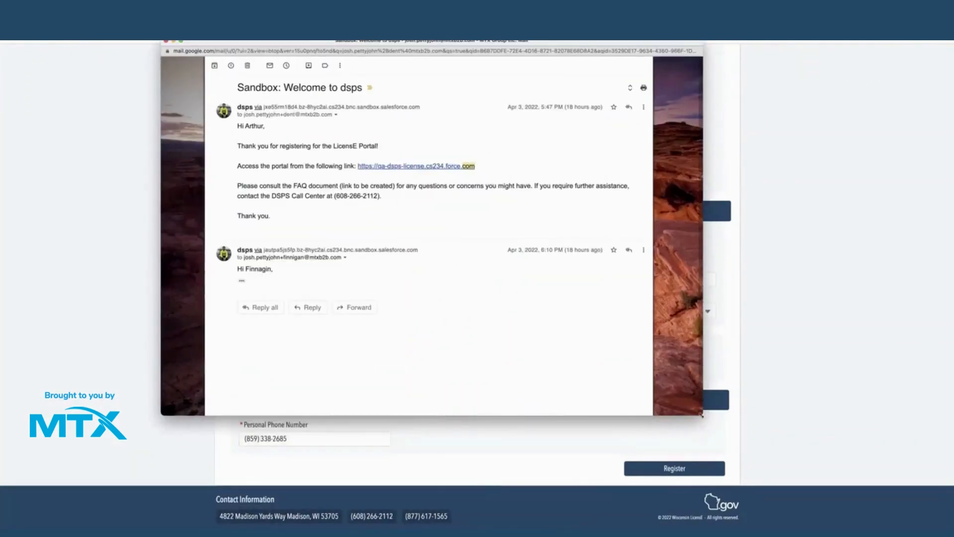
- Enlarge the Gmail window to read the 'Sandbox: Welcome to dsps' email
drag(701, 414, 752, 441)
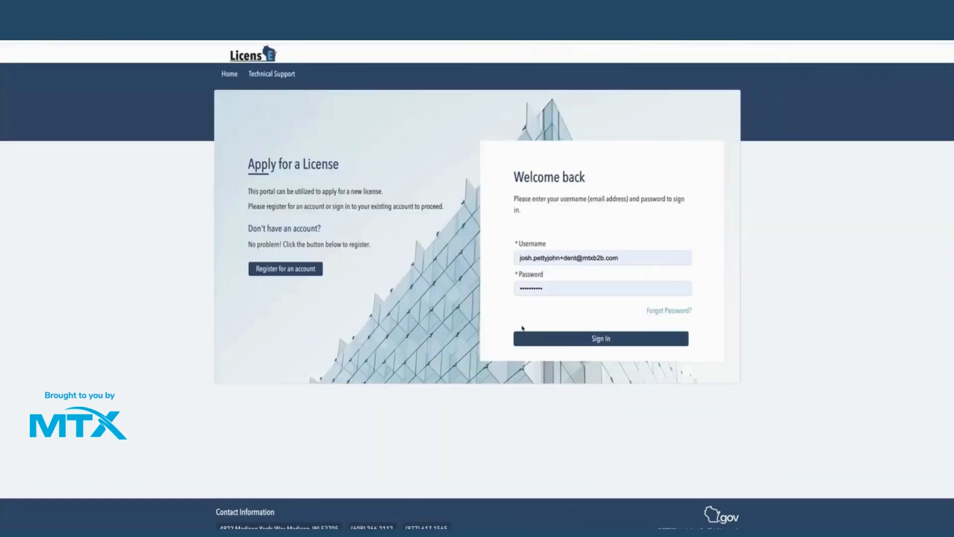
- Sign in to the LicensE Portal with the filled-in username and password
click(546, 344)
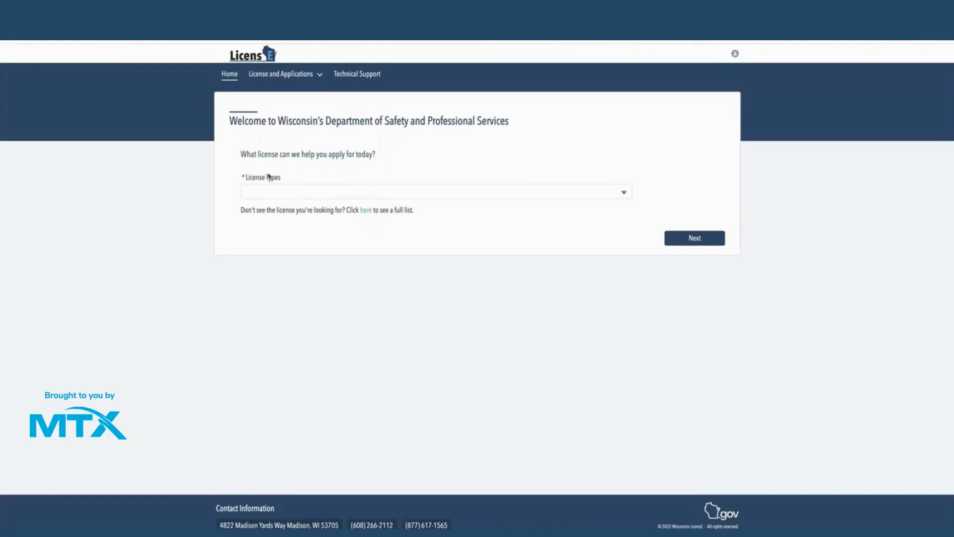
- Choose Advanced Practice Nurse Prescriber as the license type and continue to its pathways
click(268, 193)
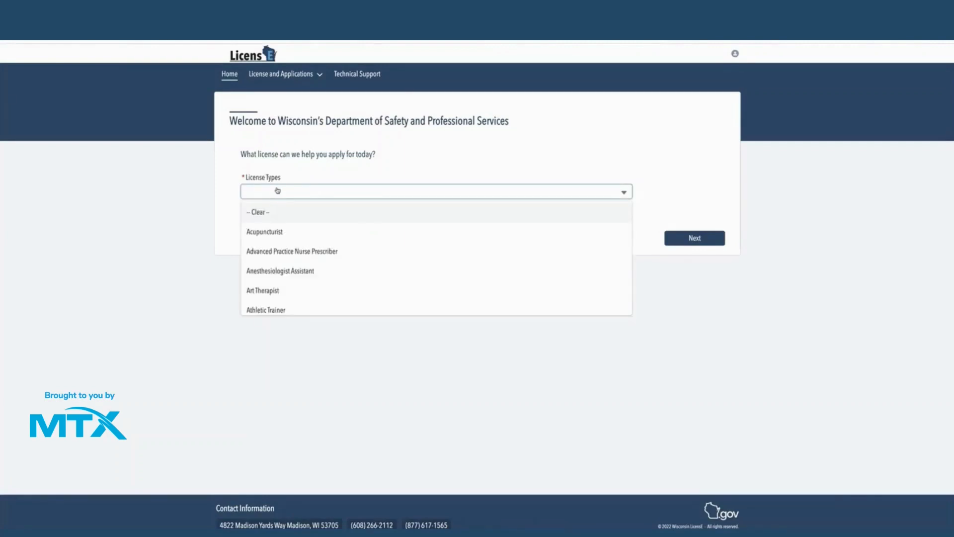
click(294, 252)
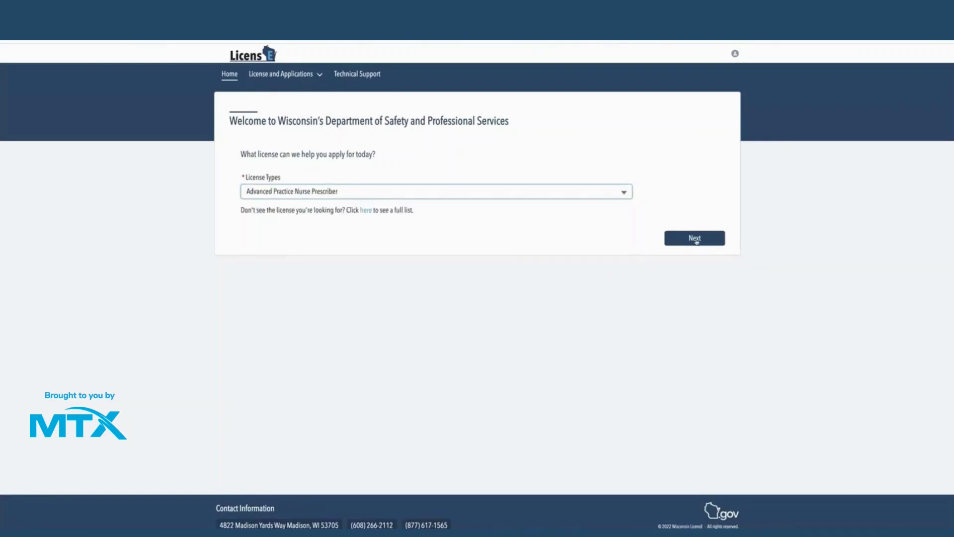
click(696, 239)
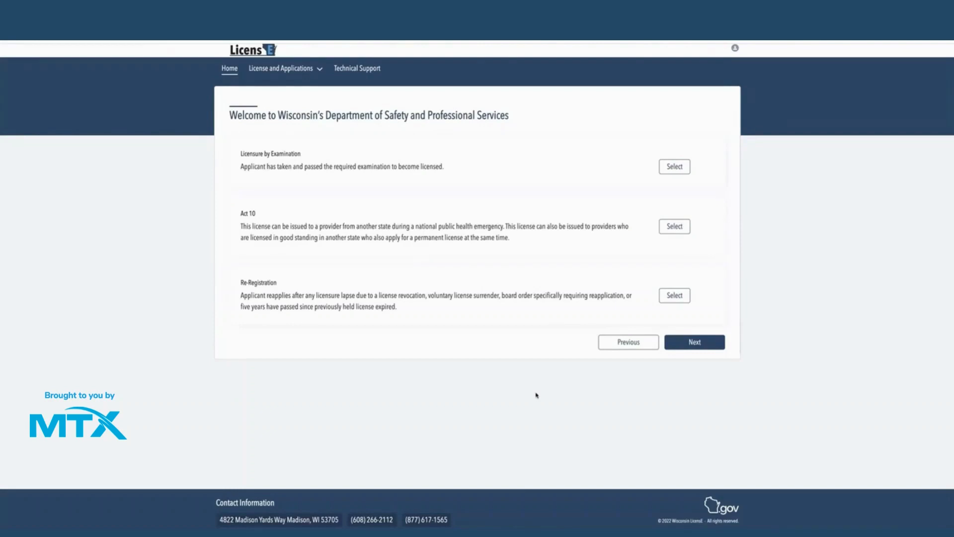
- Select the Licensure by Examination pathway for the APNP application
click(676, 166)
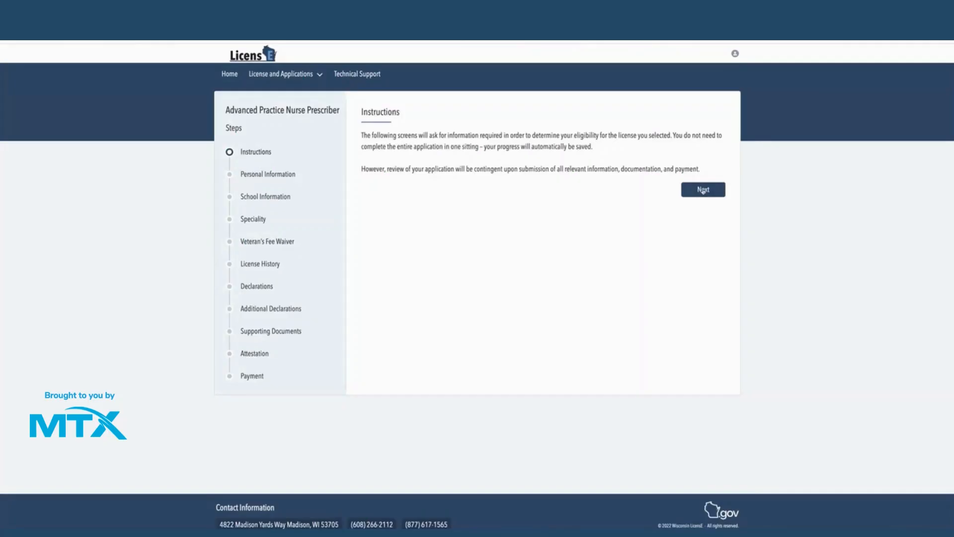
- Advance from the Instructions step to Personal Information
click(703, 189)
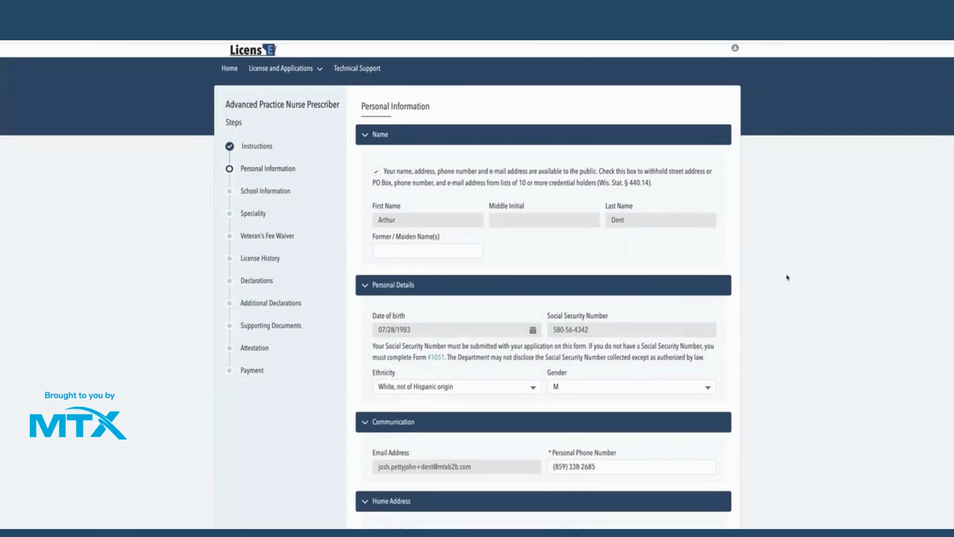
- Turn 'Use Home Address as Mailing Address' off and back on in Personal Information
scroll(788, 278, down, 3)
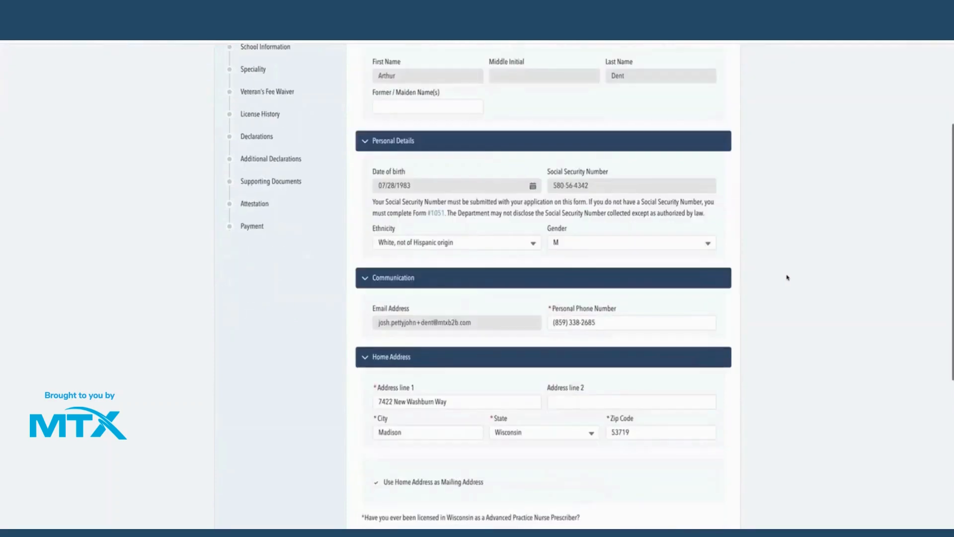
scroll(788, 277, down, 4)
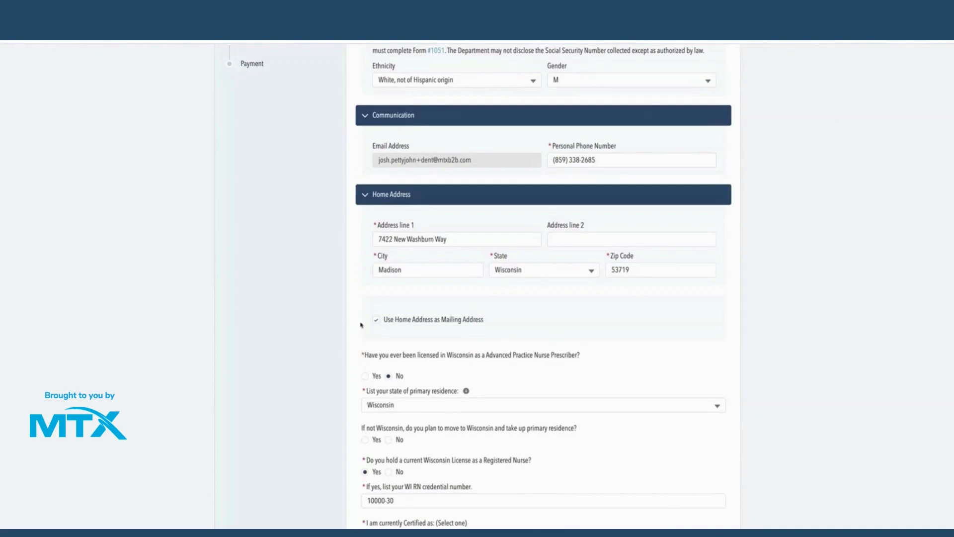
click(376, 320)
scroll(383, 323, down, 1)
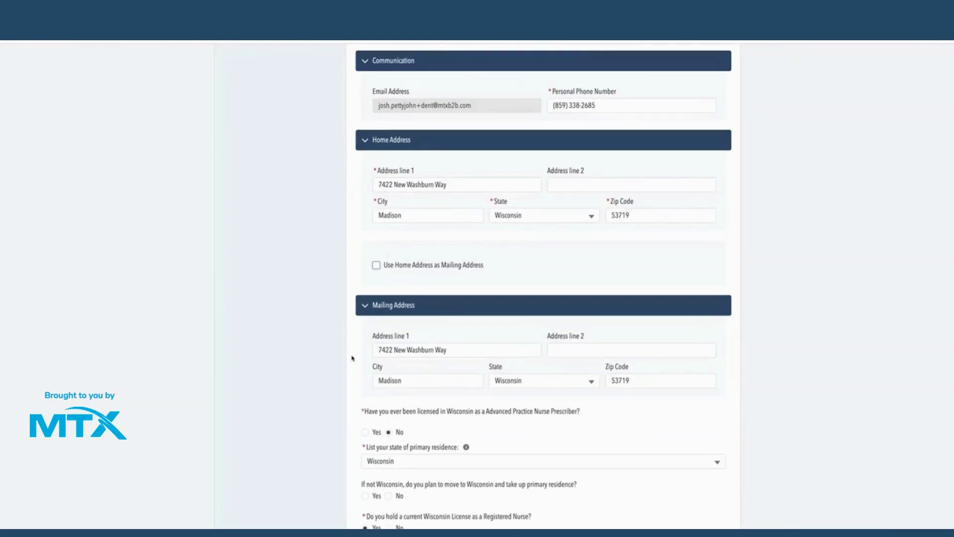
click(376, 265)
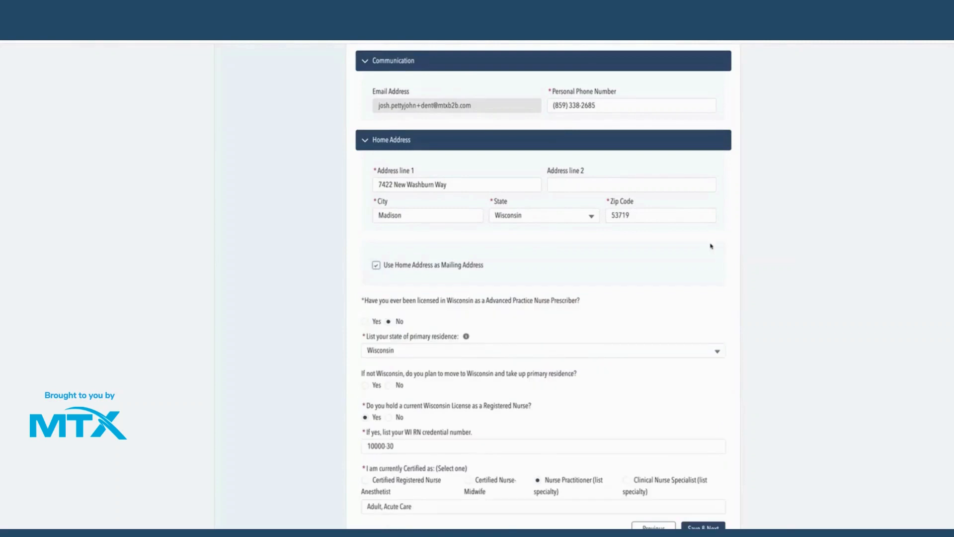
scroll(712, 246, down, 2)
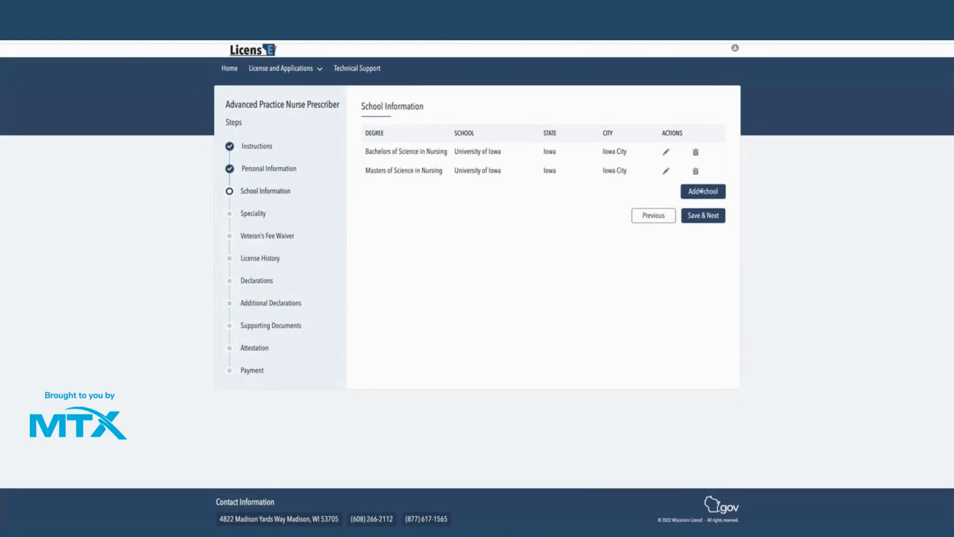
- Review the Bachelors school entry without changes, then save School Information
click(666, 152)
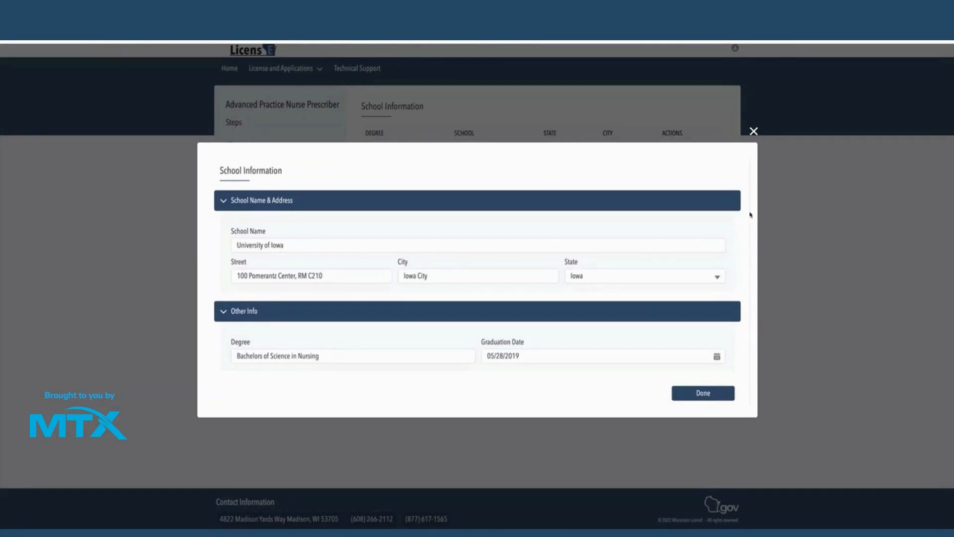
click(753, 130)
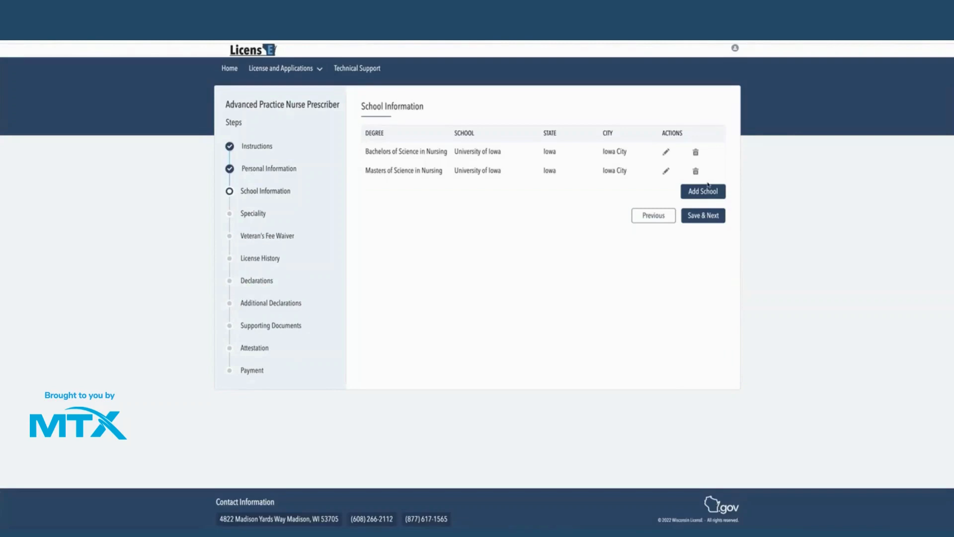
click(701, 223)
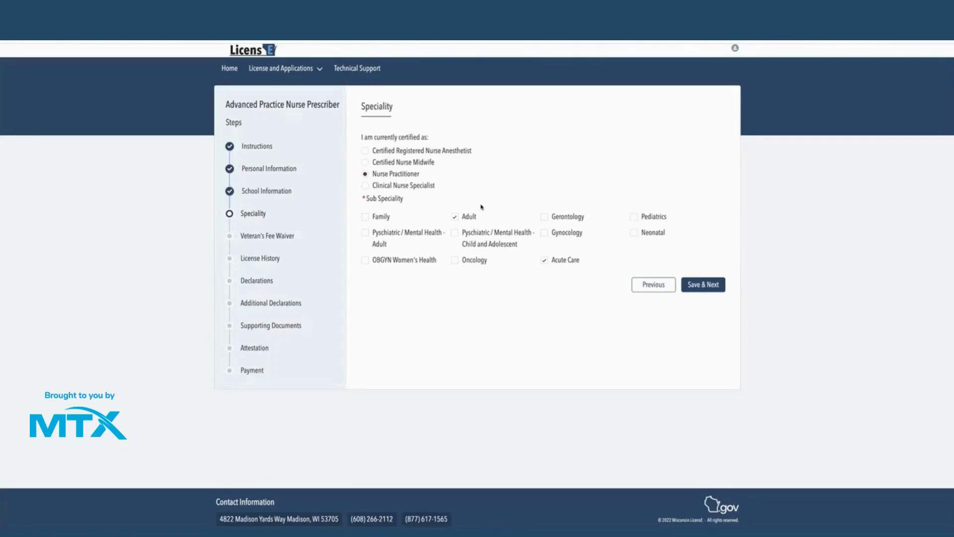
- Try Nurse Anesthetist and Nurse Midwife, return to Nurse Practitioner, and save the speciality
click(390, 151)
click(390, 163)
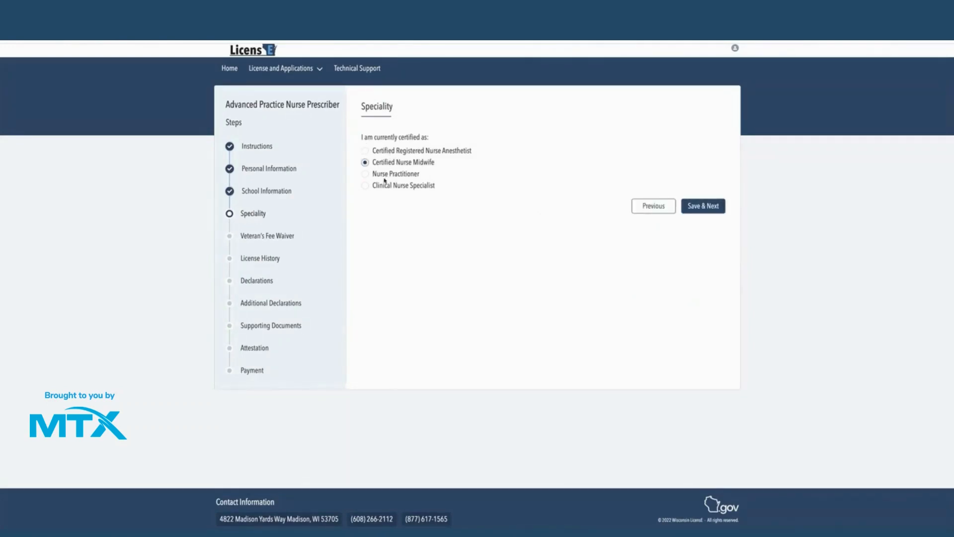
click(384, 174)
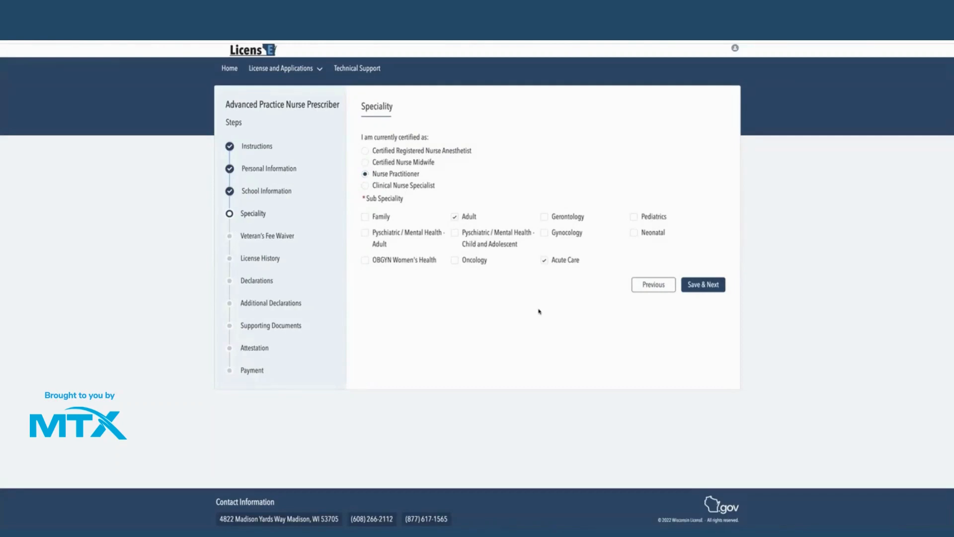
click(716, 287)
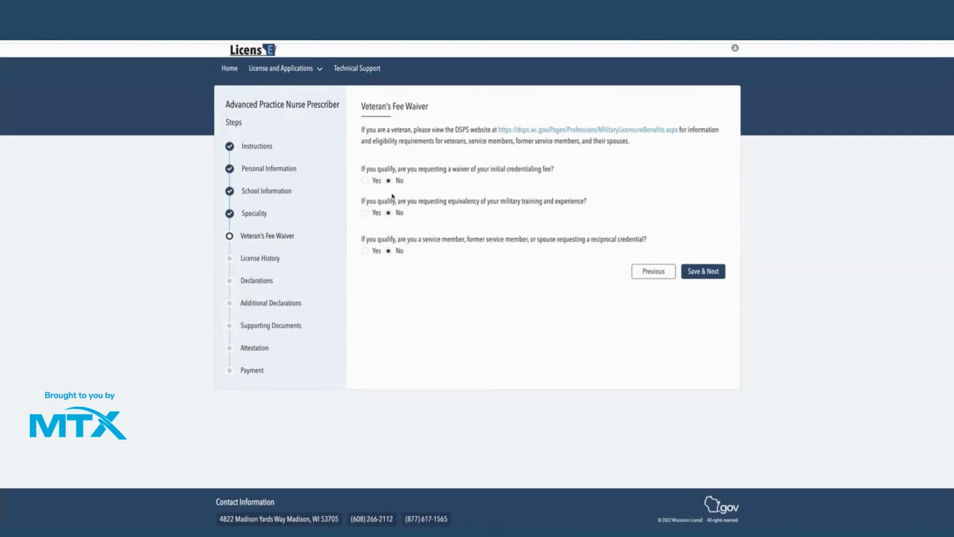
- Switch the credentialing fee waiver to Yes and back to No, then save the waiver answers
click(365, 181)
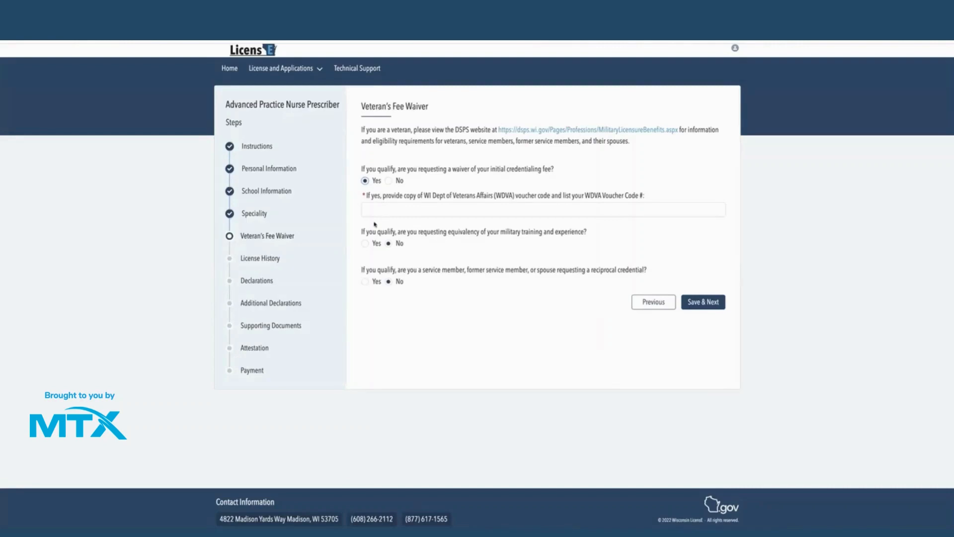
click(390, 181)
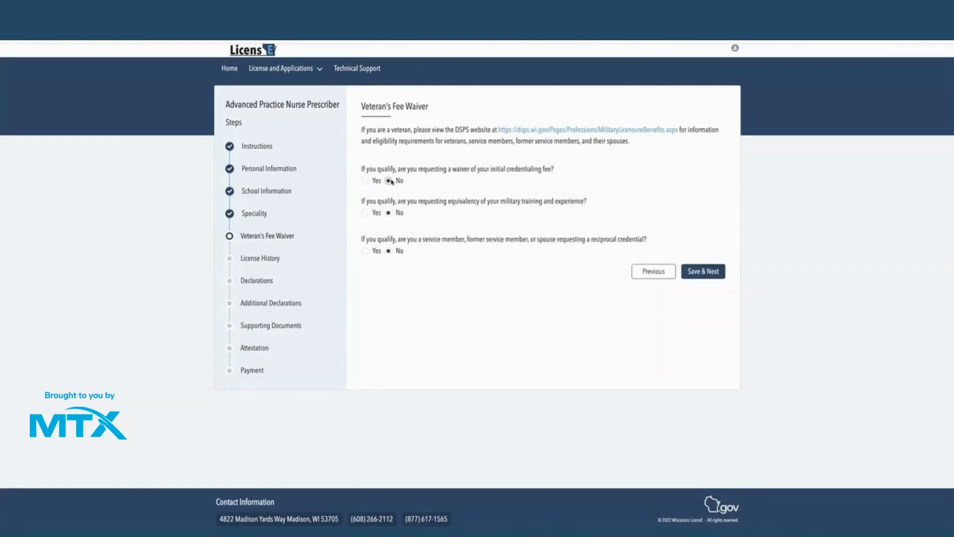
click(709, 271)
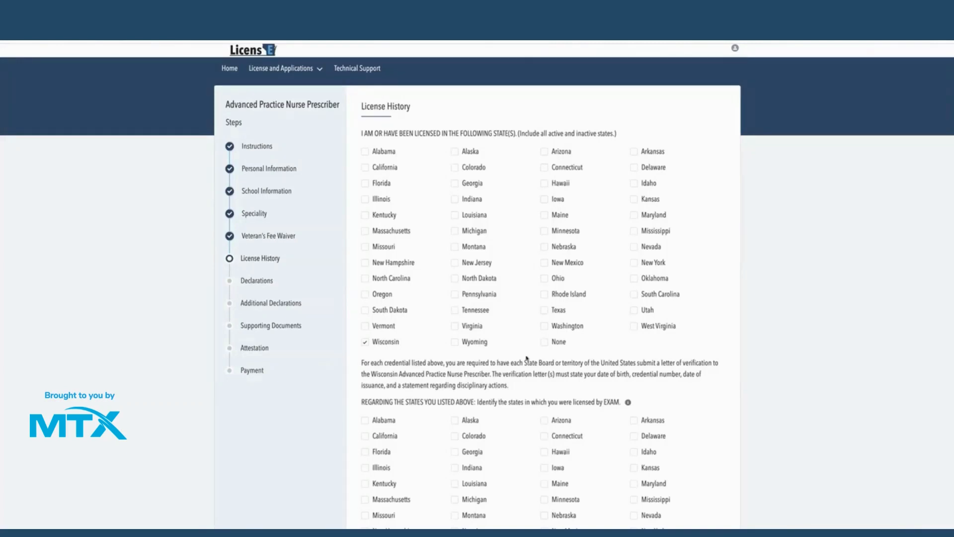
- Save License History with Wisconsin checked as licensed and exam state, advancing to Declarations
scroll(527, 358, down, 3)
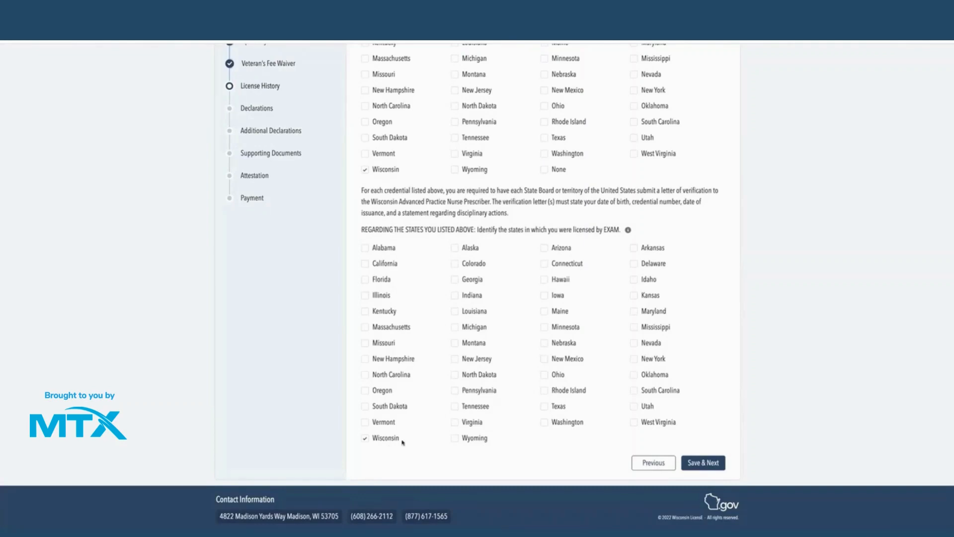
click(708, 469)
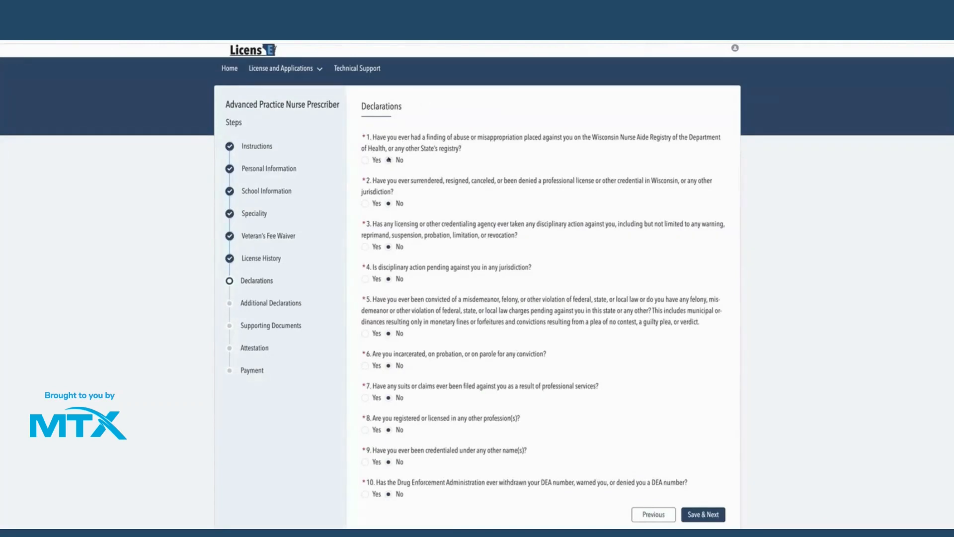
- Try Yes on Declarations questions 1 and 5, revert both to No, and save
click(366, 160)
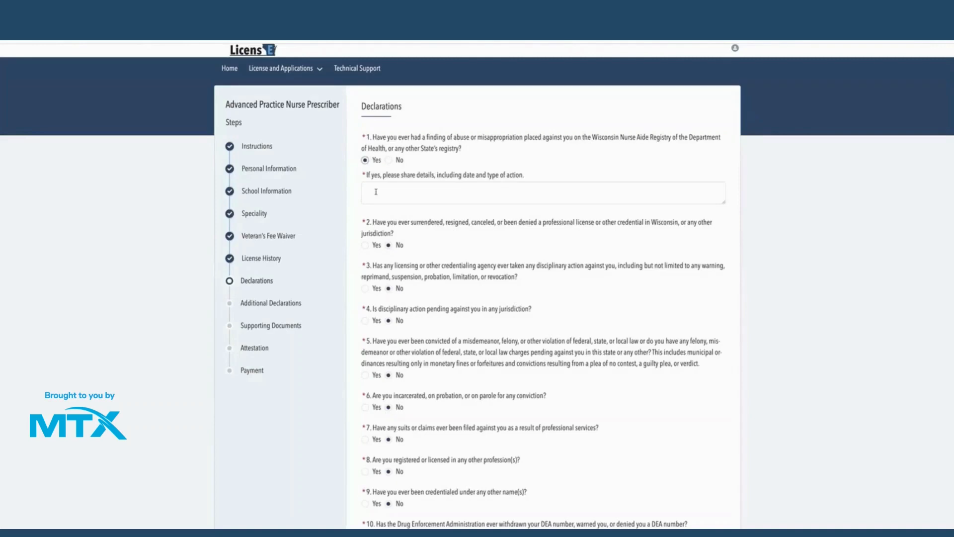
click(376, 191)
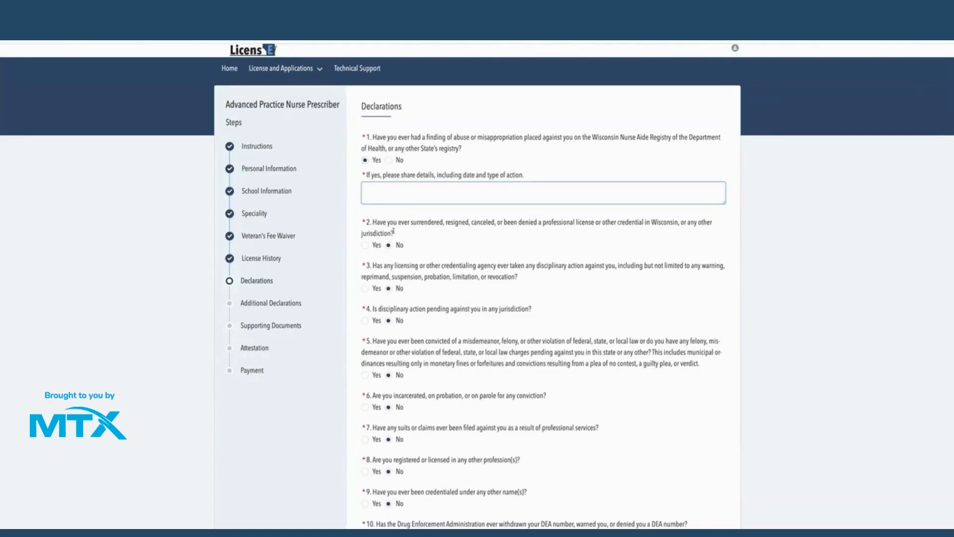
click(365, 373)
click(366, 384)
scroll(368, 384, down, 1)
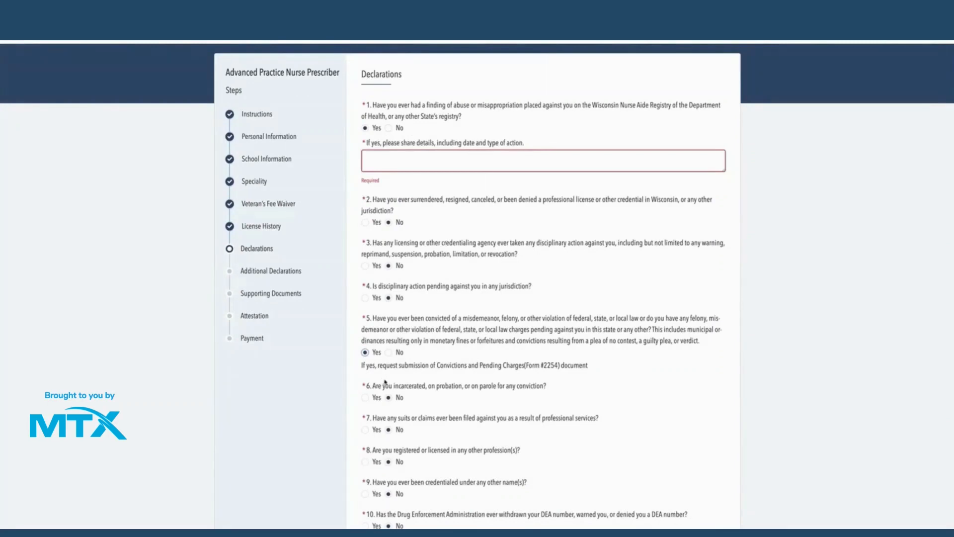
click(388, 352)
click(388, 128)
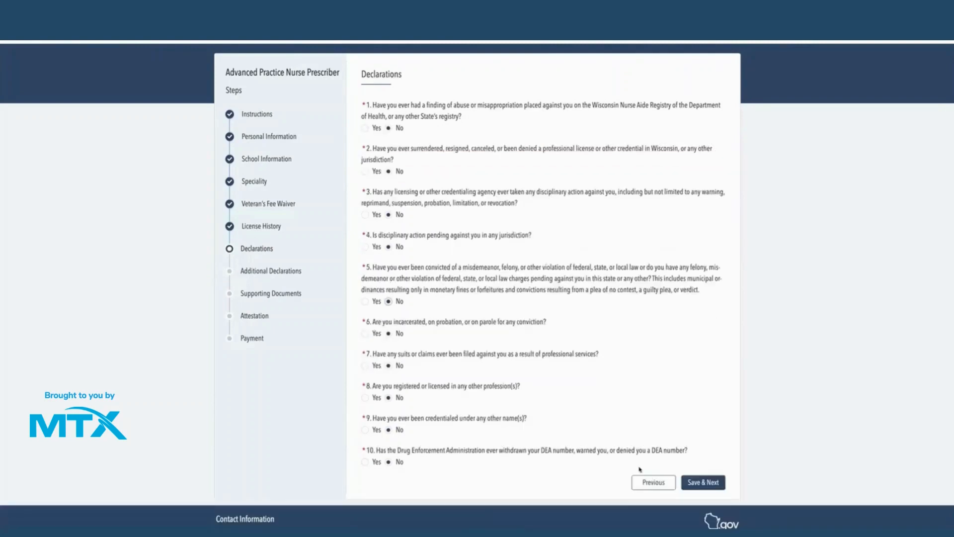
click(696, 483)
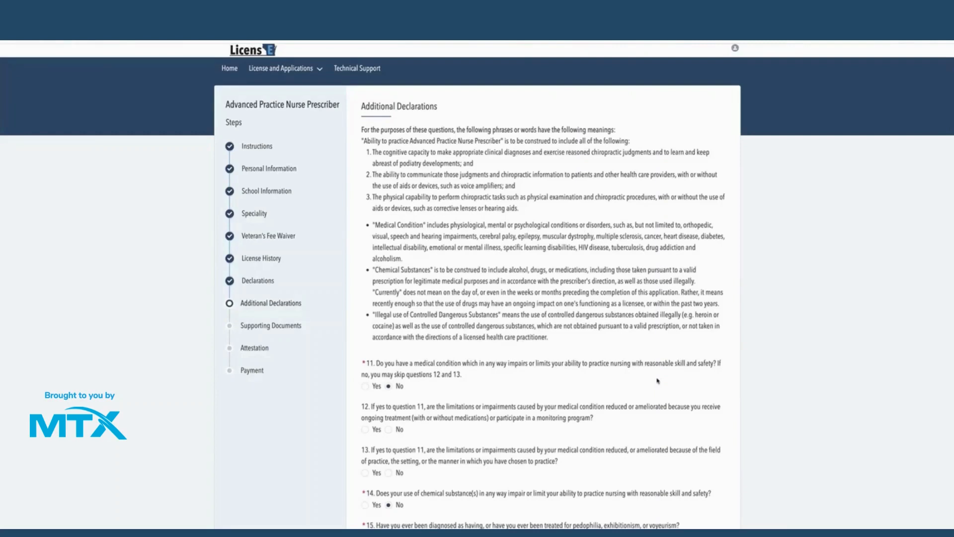
- Toggle question 11 to Yes and back to No, then save Additional Declarations
scroll(658, 381, down, 4)
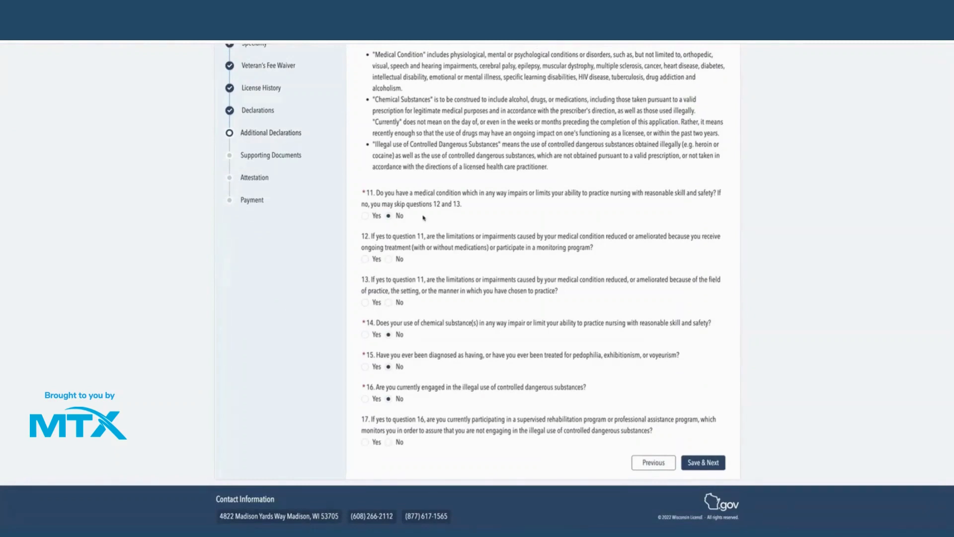
click(368, 217)
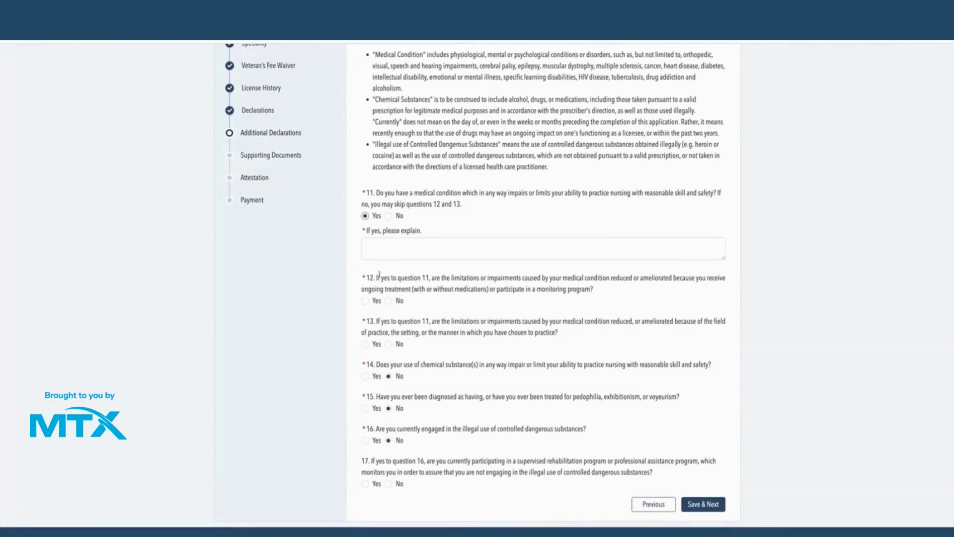
click(389, 216)
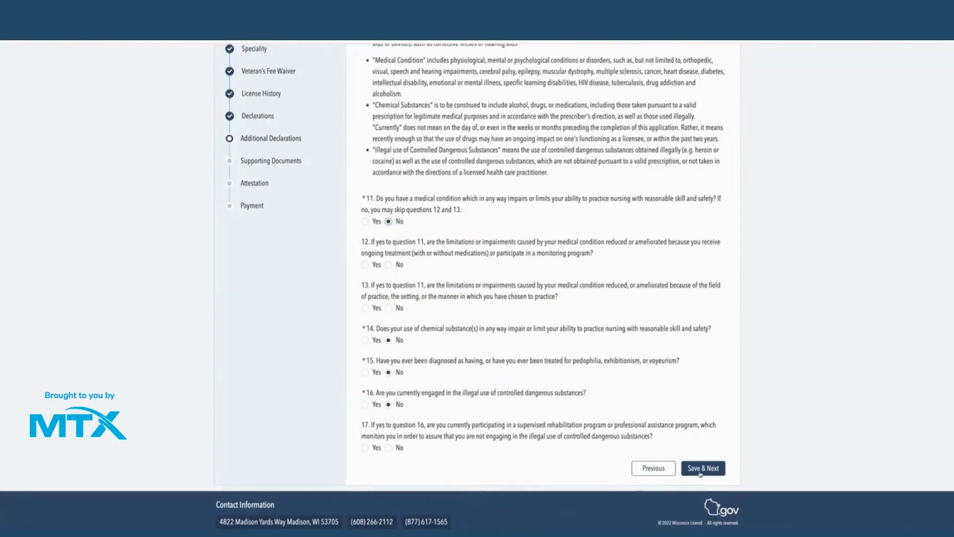
click(701, 469)
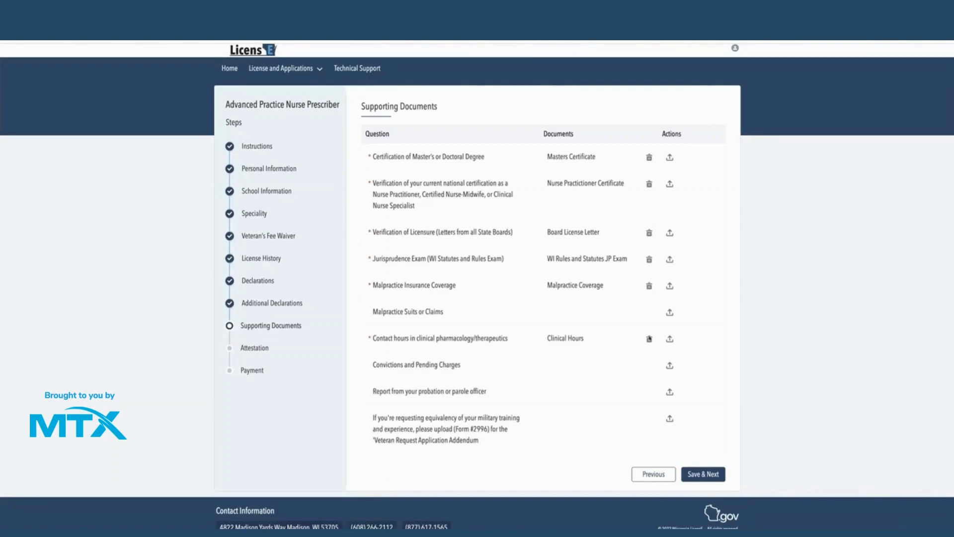
- Upload JP Exam.pdf on the Malpractice Suits or Claims document row
click(671, 312)
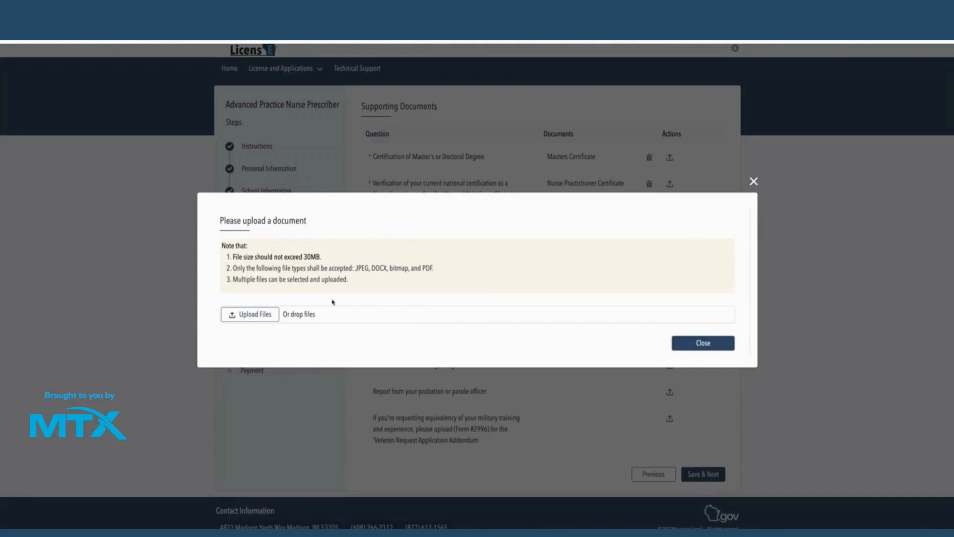
click(259, 315)
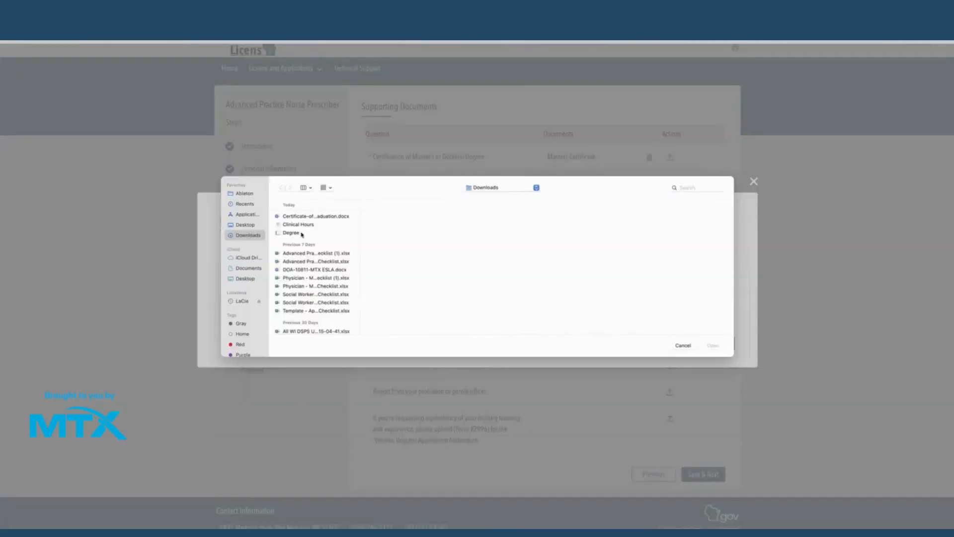
scroll(293, 256, down, 5)
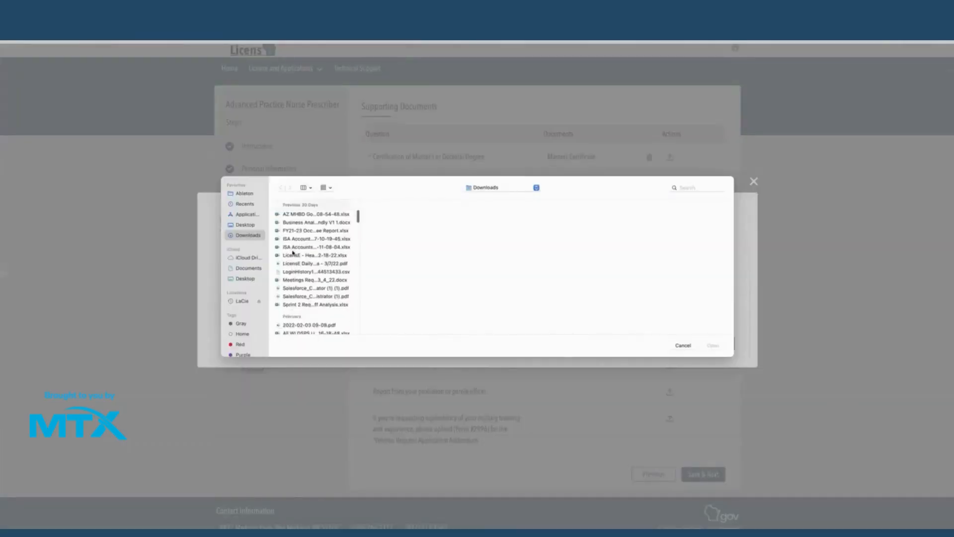
scroll(293, 253, down, 5)
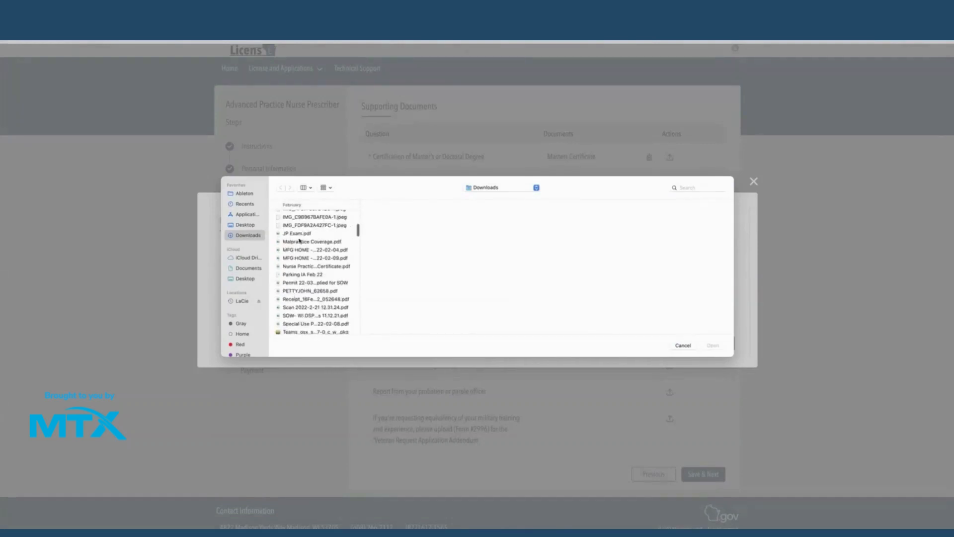
click(299, 235)
click(713, 345)
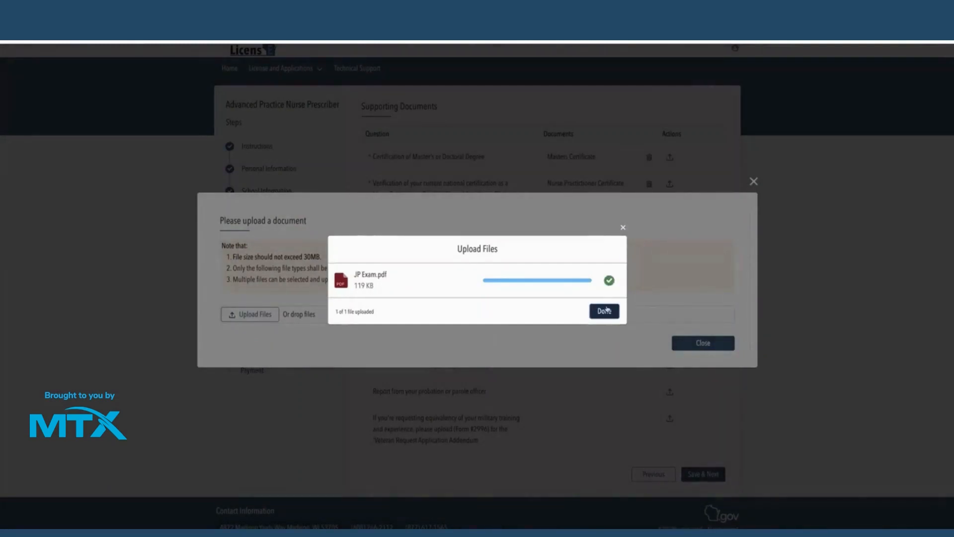
click(605, 311)
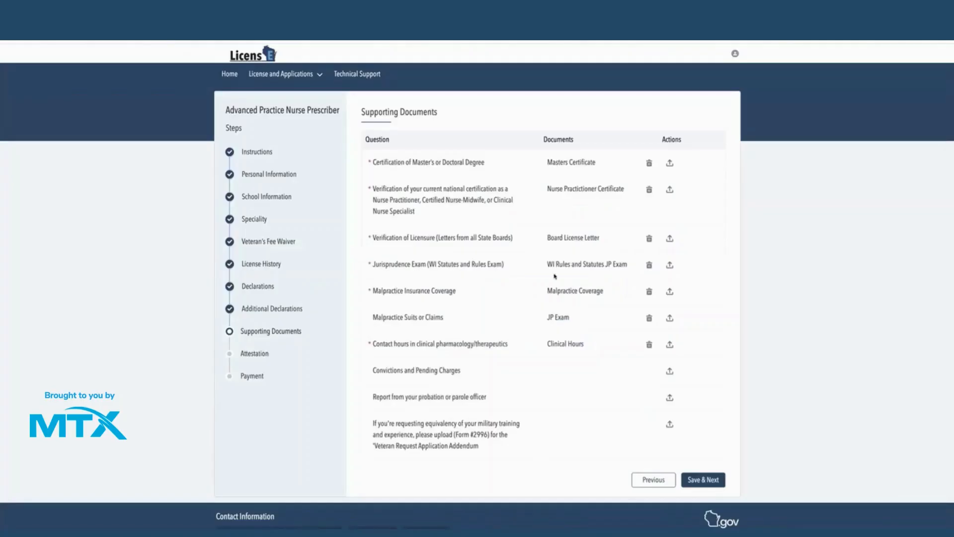
- Delete the JP Exam document from the Malpractice Suits or Claims row and confirm
drag(373, 318, 579, 323)
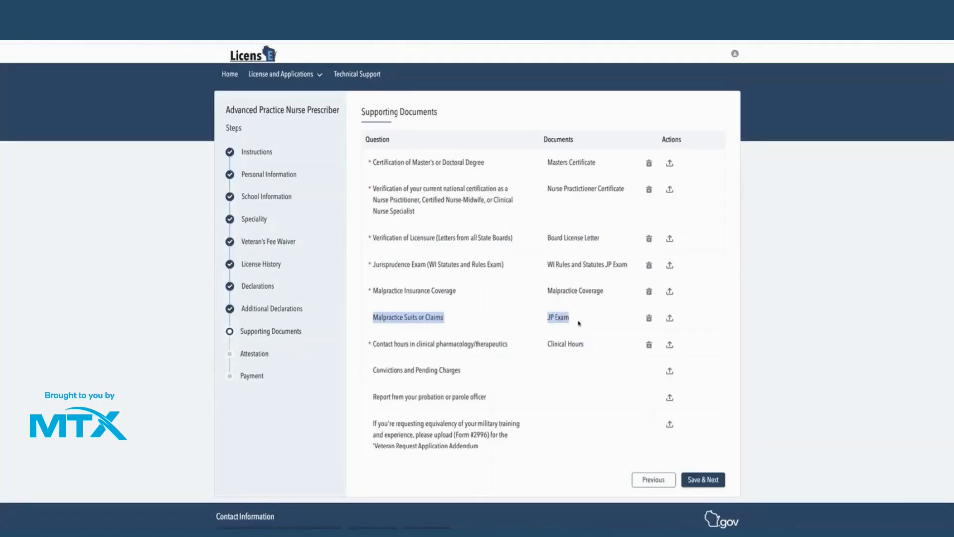
click(579, 323)
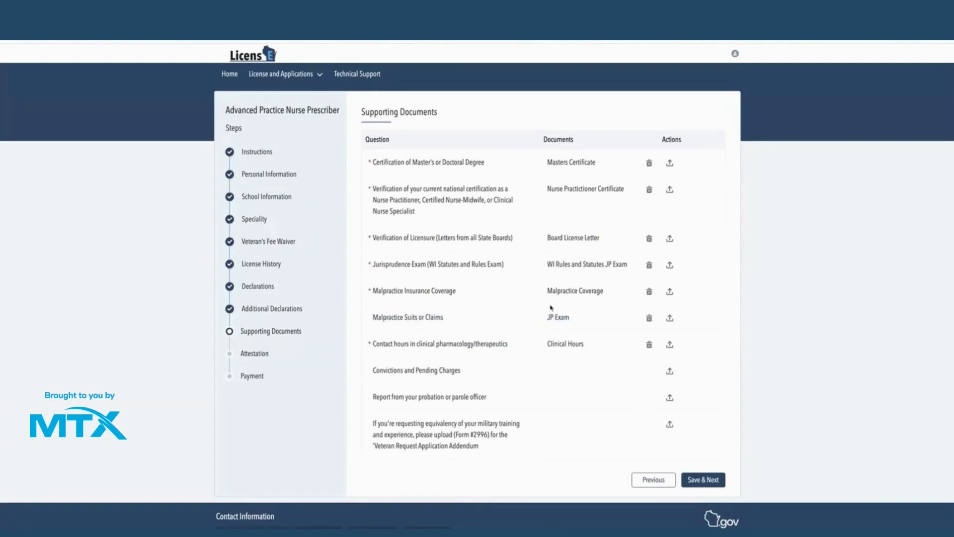
click(651, 318)
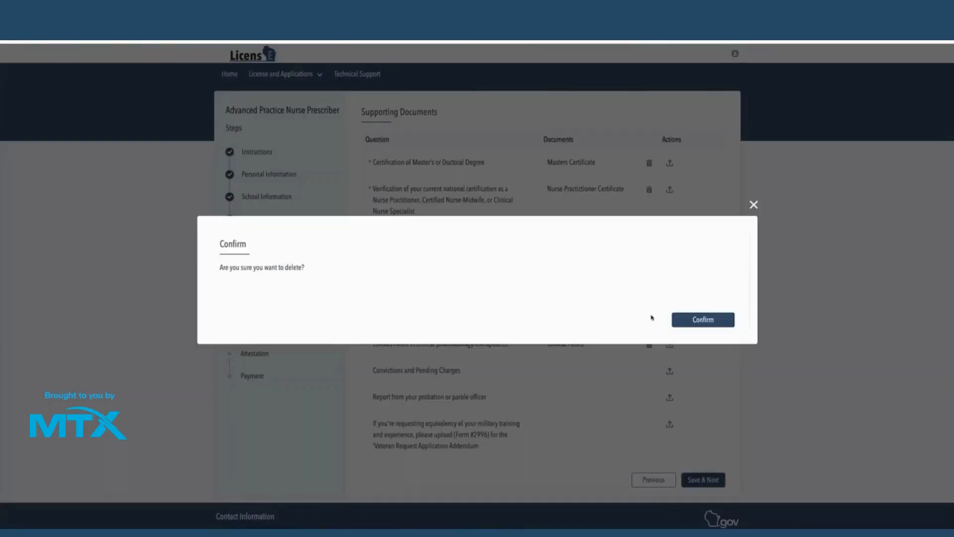
click(696, 319)
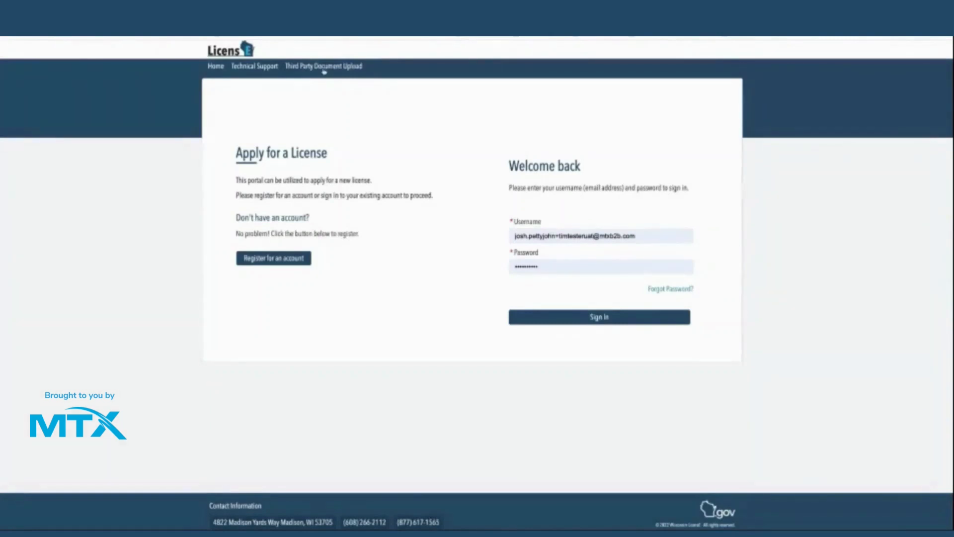
- Go to Third Party Document Upload, focus Application Number, and view the case's related records
click(324, 68)
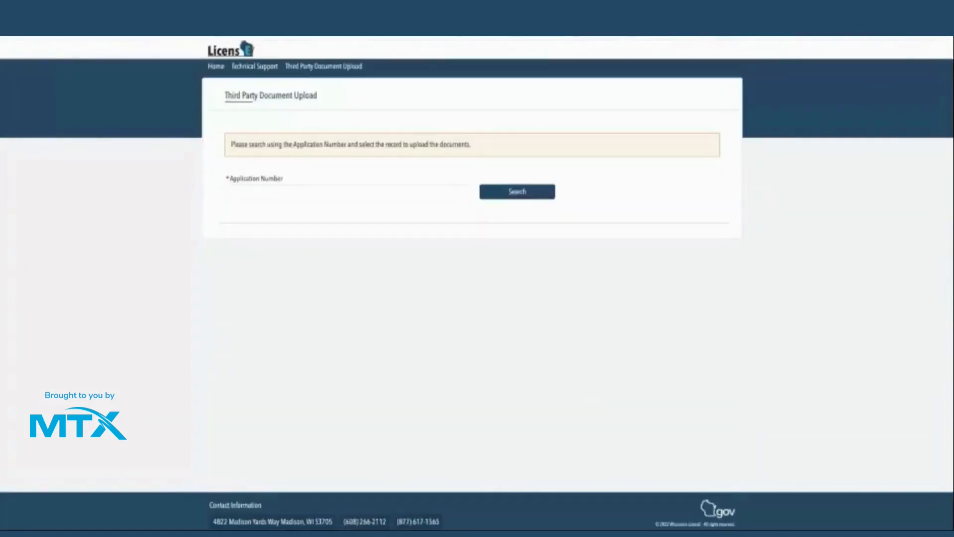
click(248, 192)
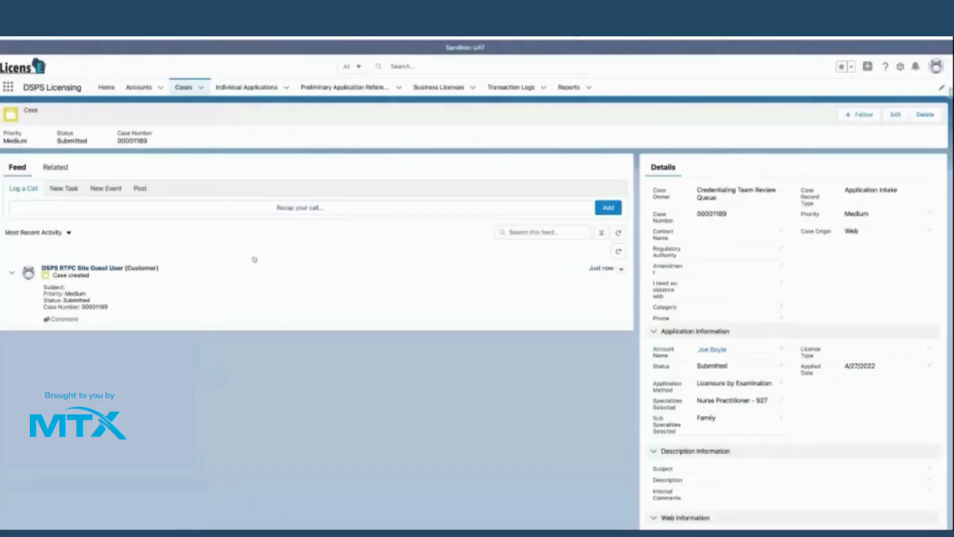
click(55, 167)
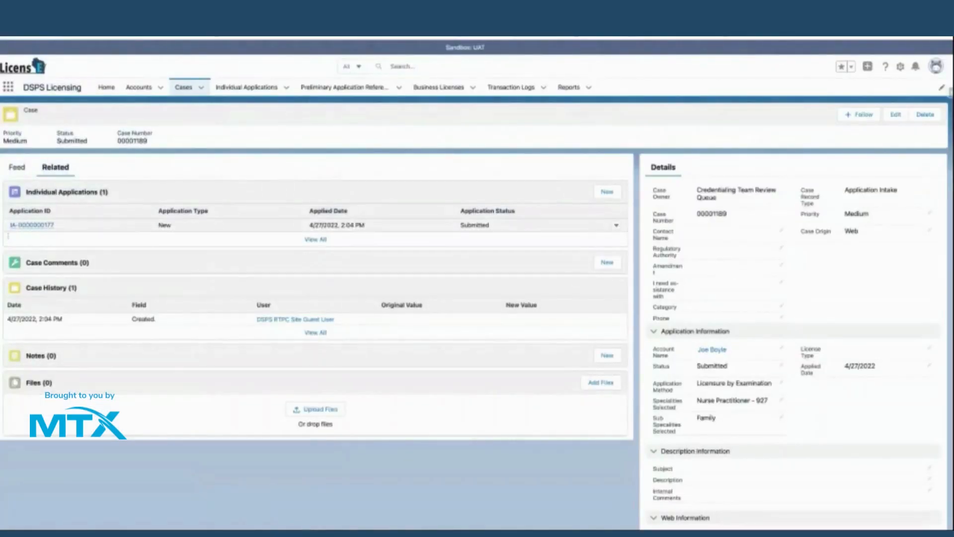
click(43, 225)
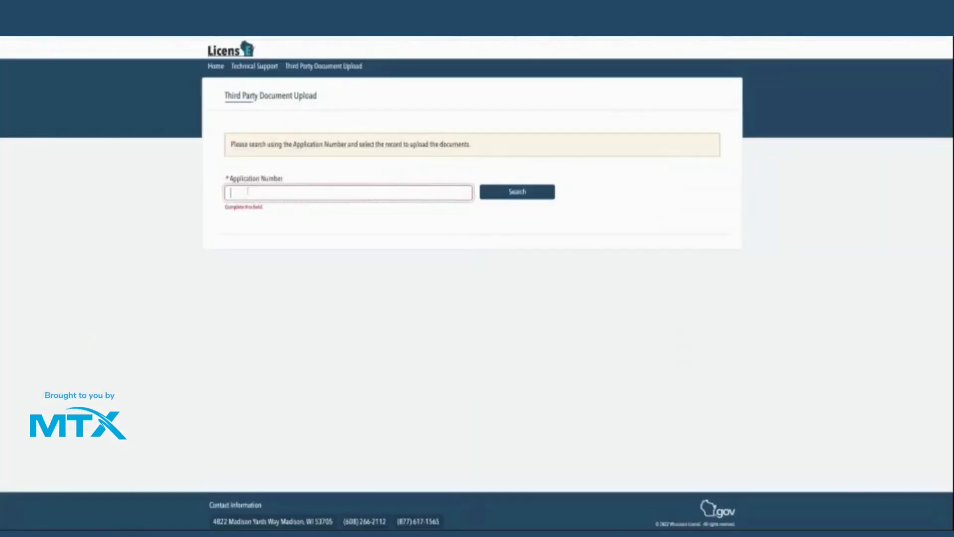
key(ctrl+v)
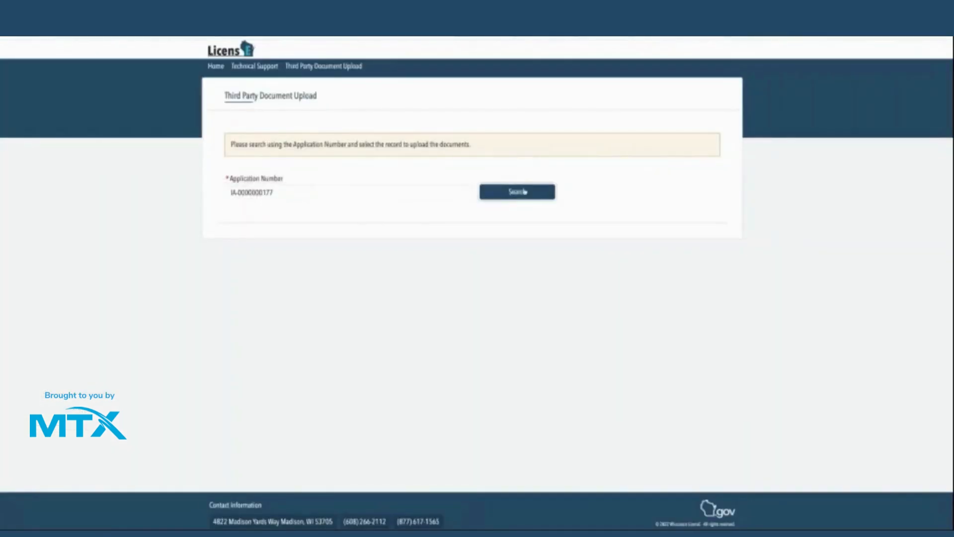
click(525, 192)
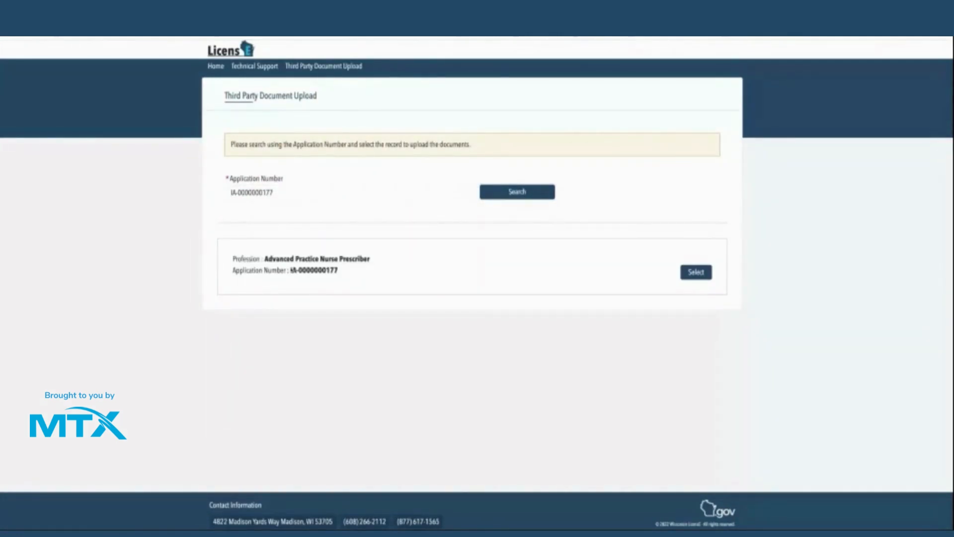
drag(291, 270, 338, 270)
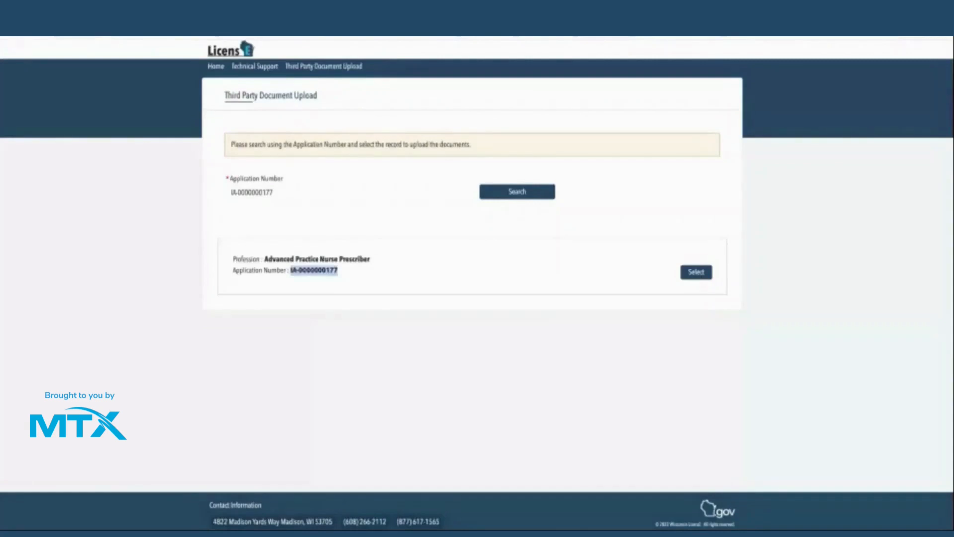
click(339, 271)
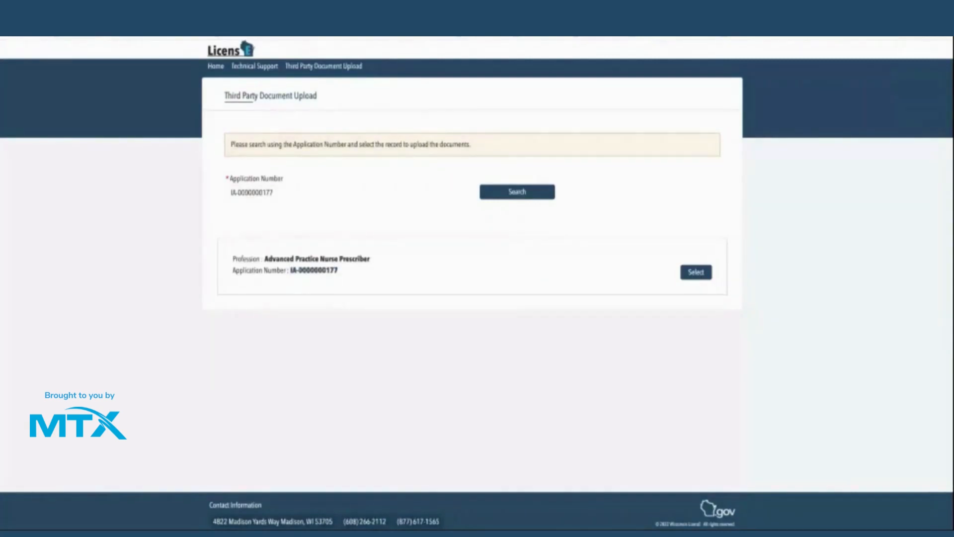
click(682, 266)
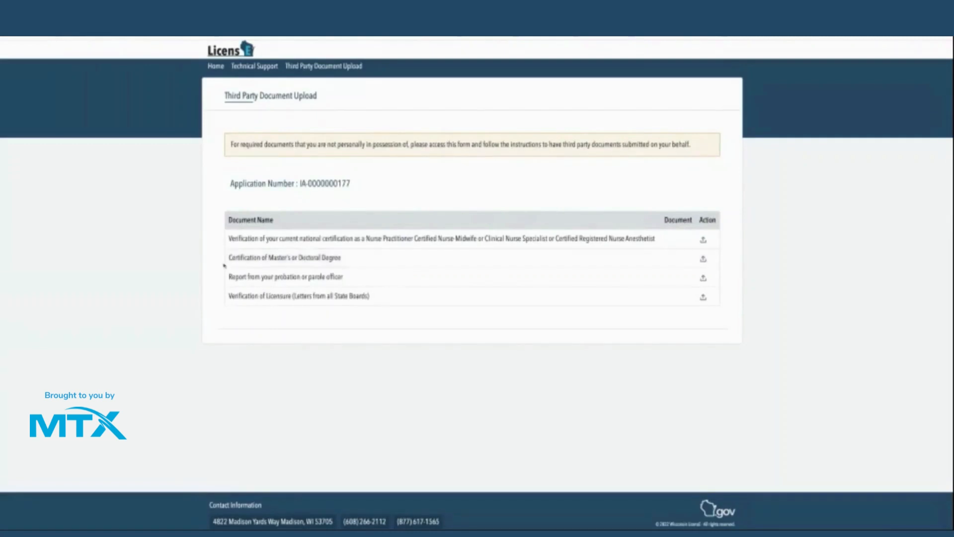
- Upload Board License Letter.pdf as the Certification of Master's or Doctoral Degree document
mouse_move(327, 258)
mouse_down()
mouse_move(229, 259)
mouse_move(343, 259)
mouse_up()
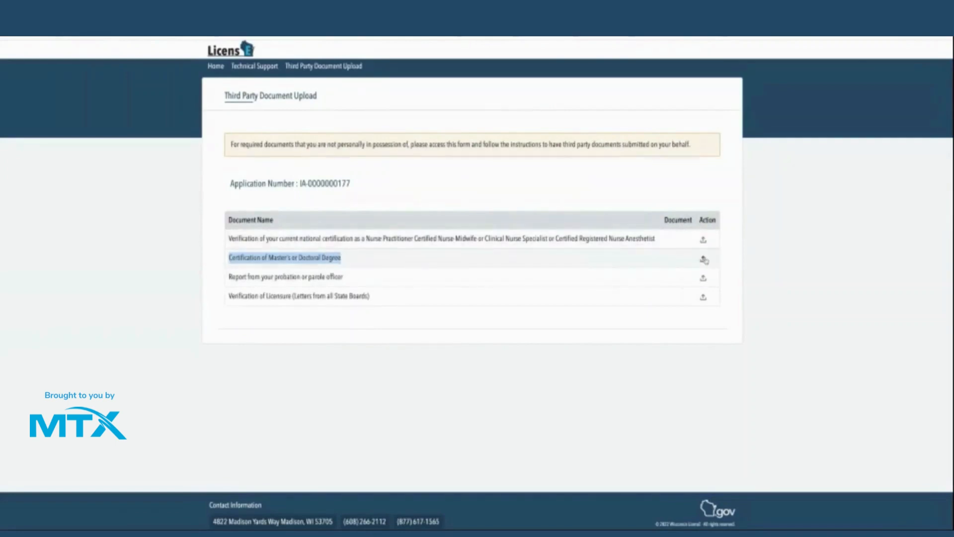
click(704, 260)
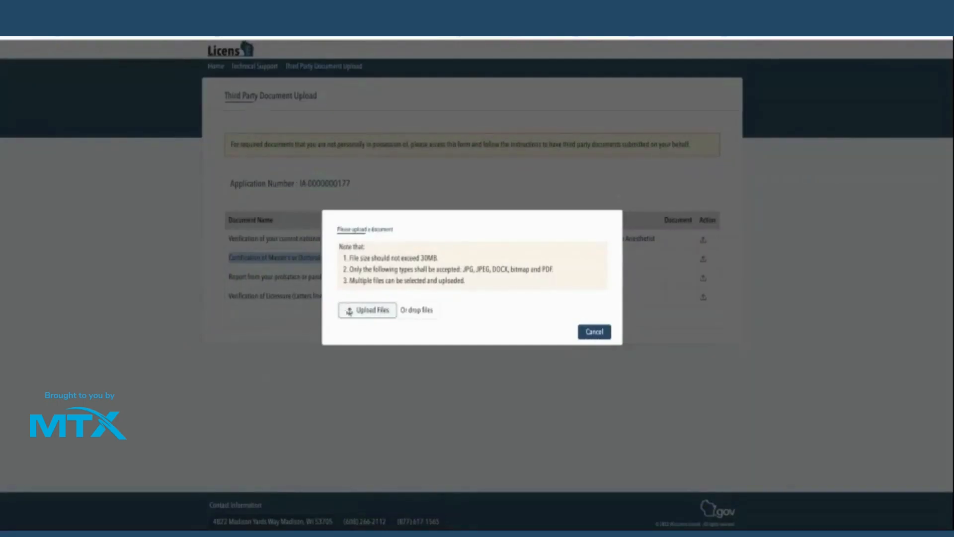
click(350, 313)
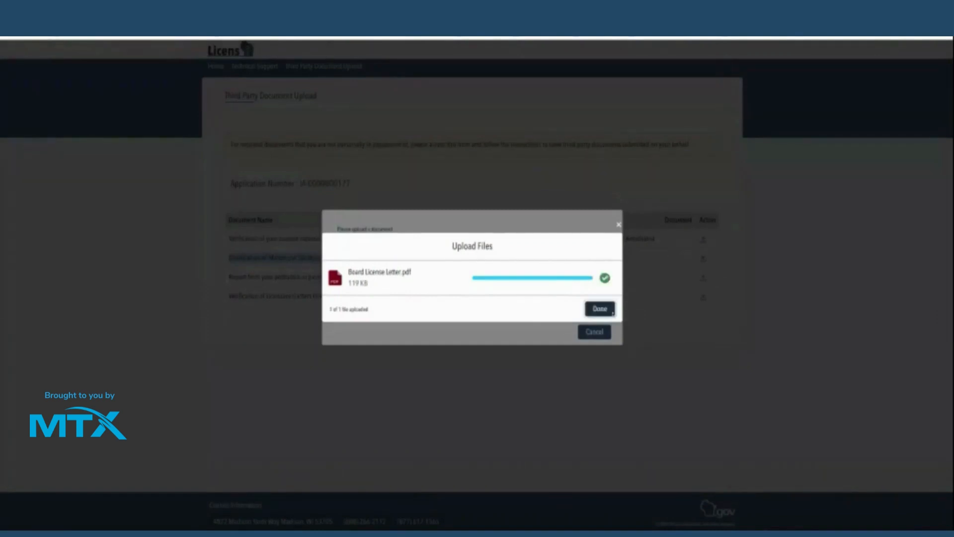
click(612, 312)
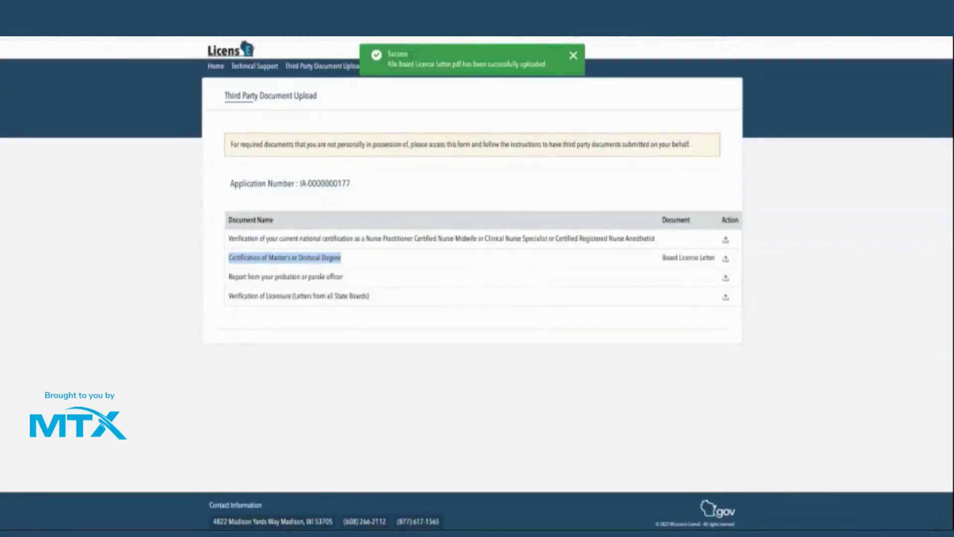
click(551, 407)
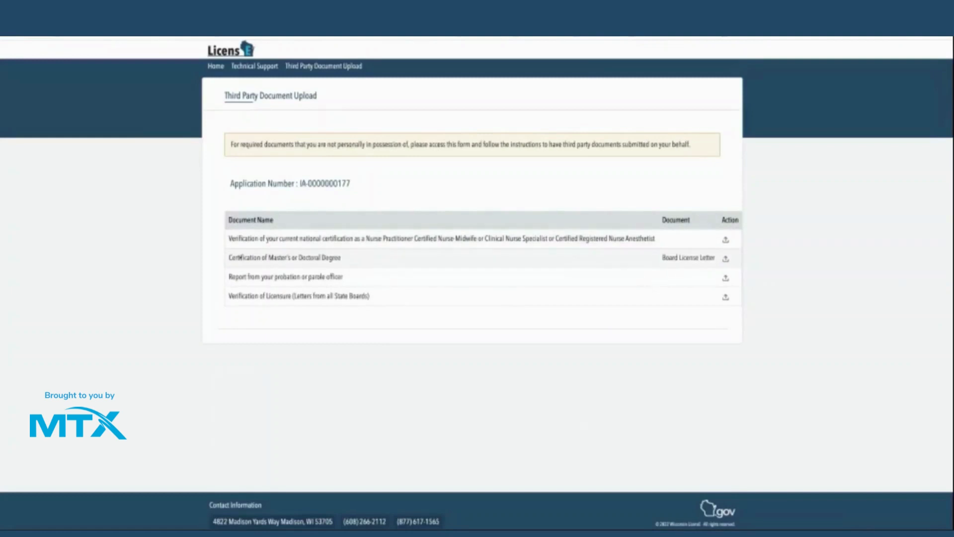
triple_click(240, 258)
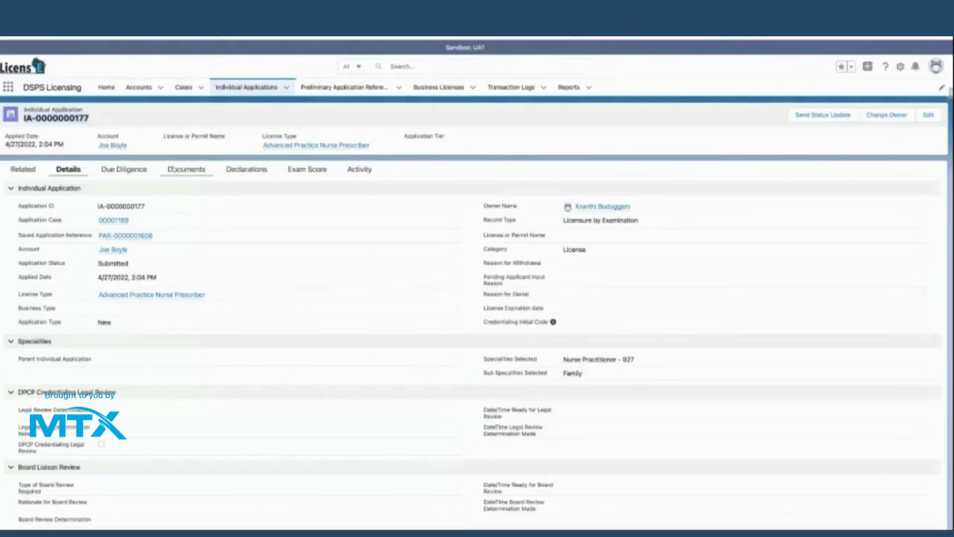
click(173, 171)
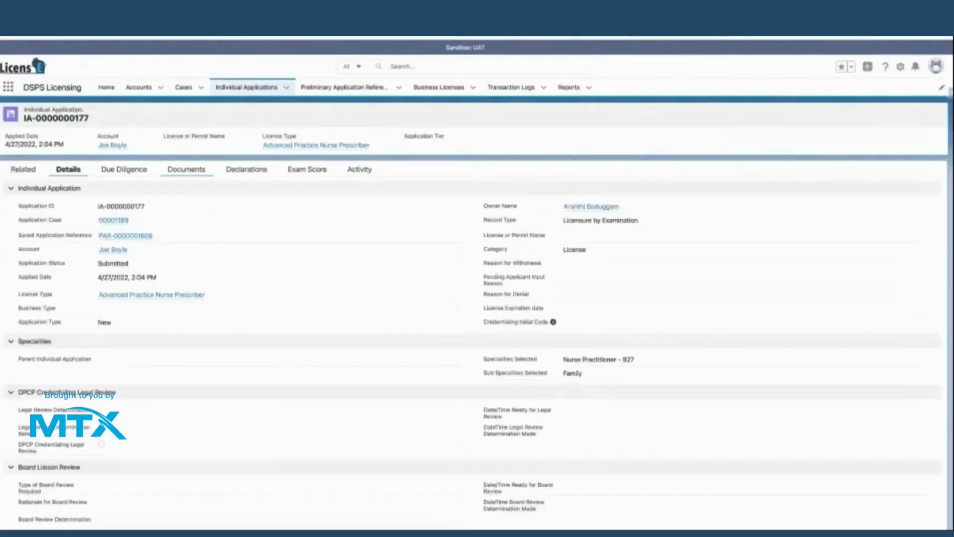
click(186, 170)
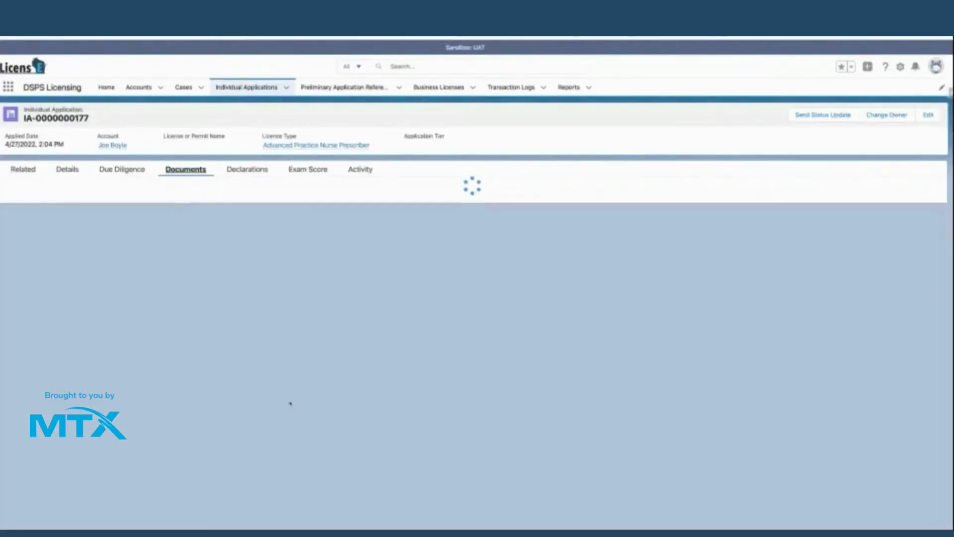
scroll(288, 368, down, 4)
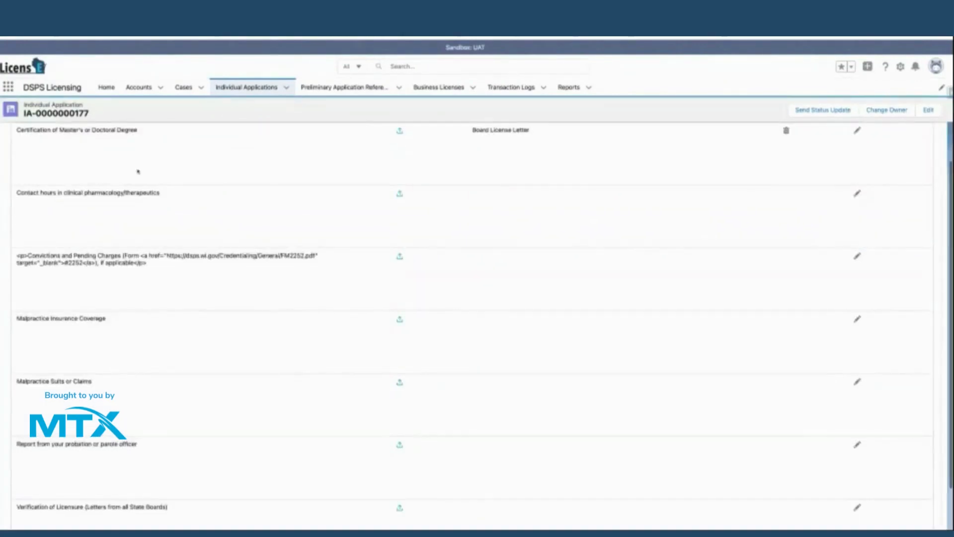
scroll(20, 169, up, 3)
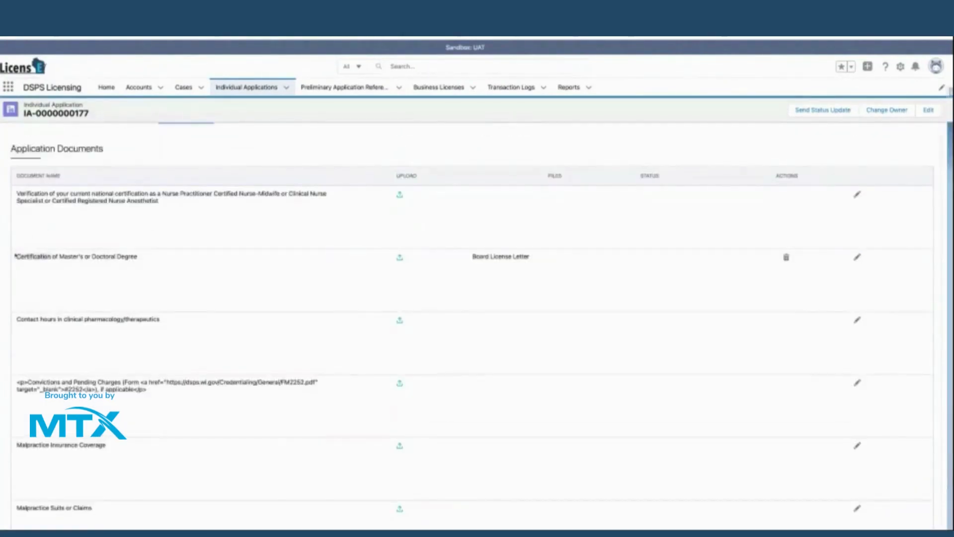
click(517, 256)
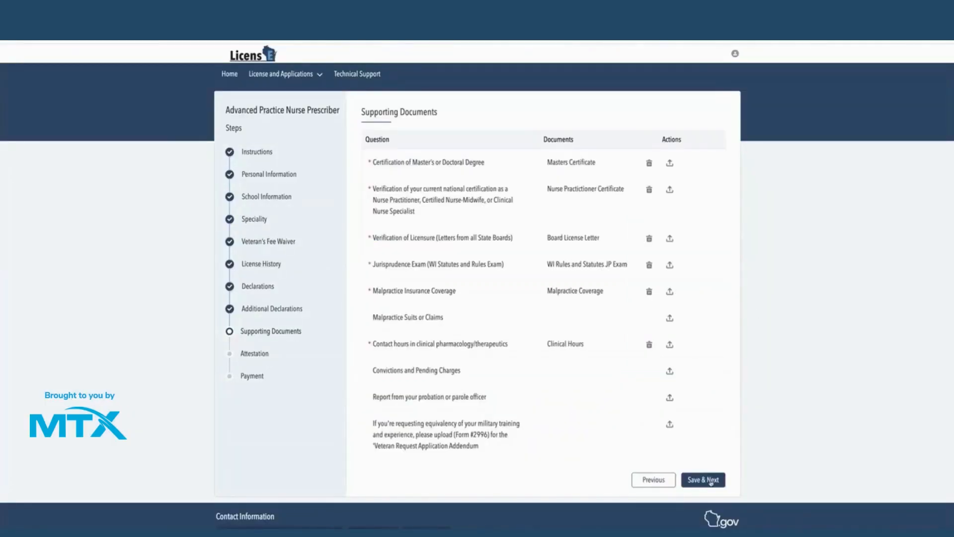
- Complete the attestation as a U.S. citizen, sign it with the applicant's name, and save to reach Payment
click(711, 480)
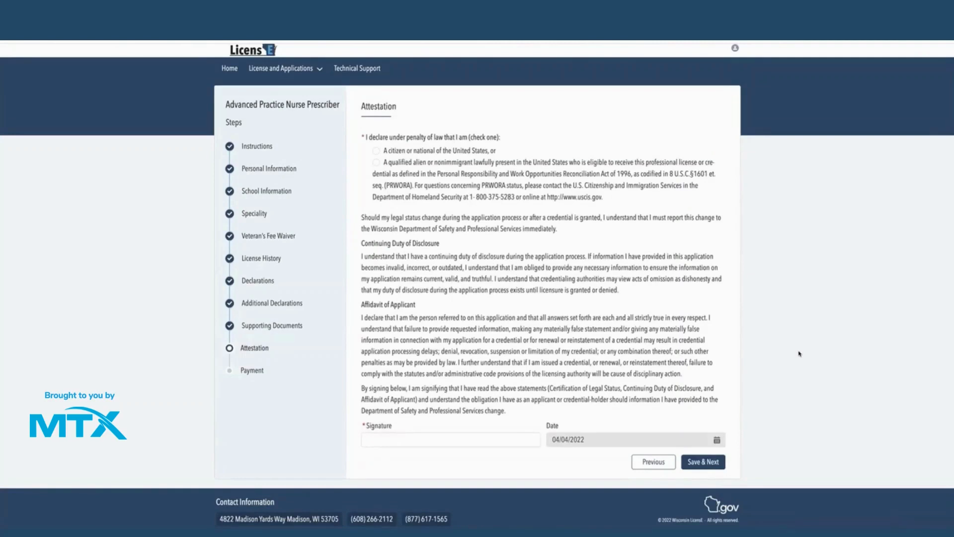
click(376, 151)
click(406, 442)
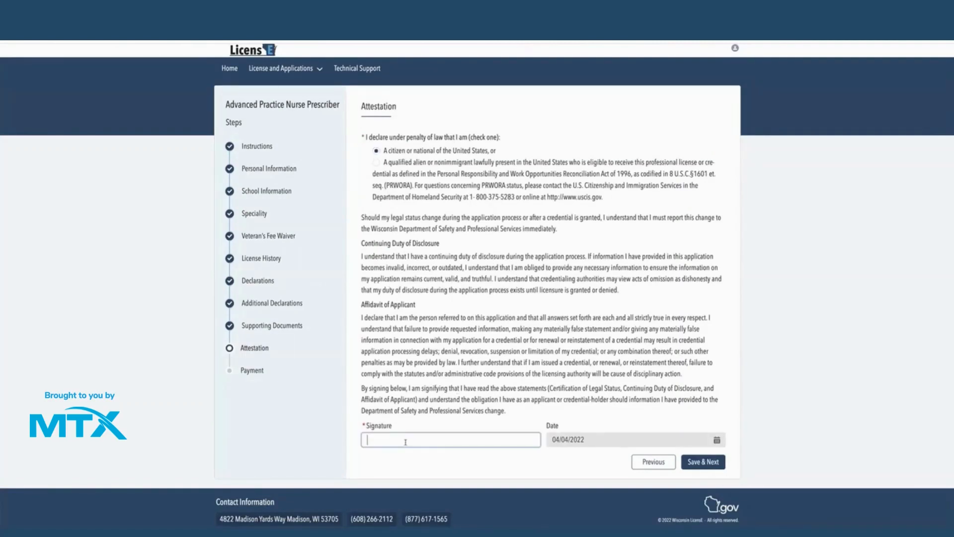
text(Arthur Dent)
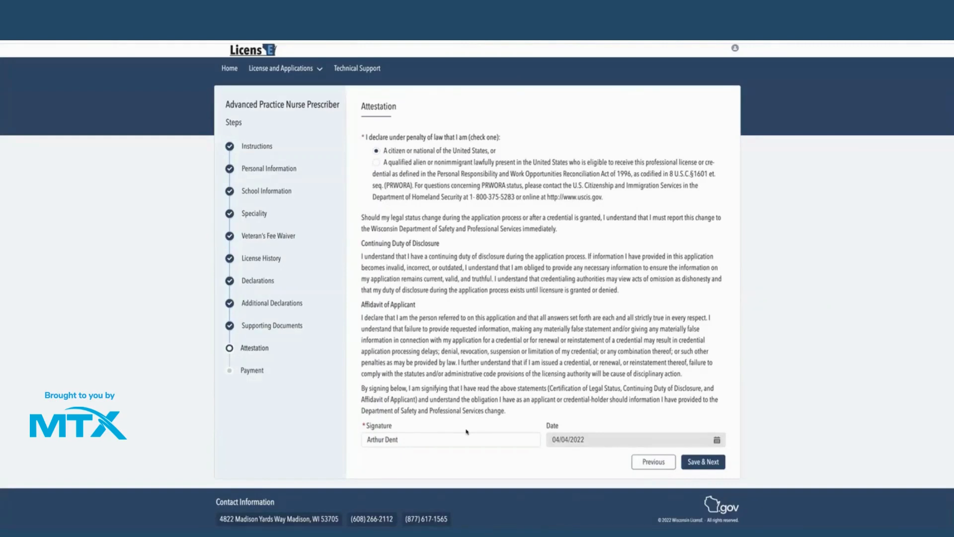
click(704, 463)
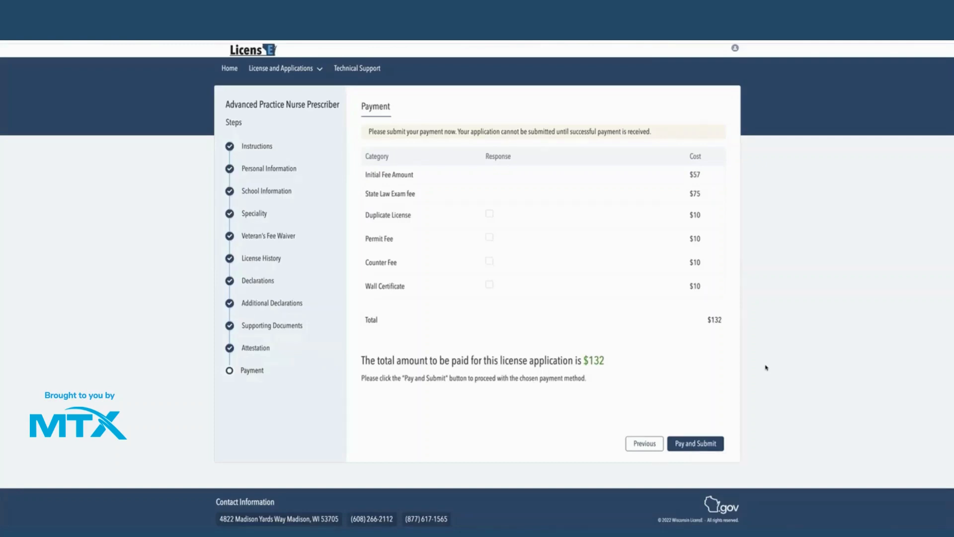
- Submit the application to pay the $132 total ($57 initial fee plus $75 exam fee)
click(691, 444)
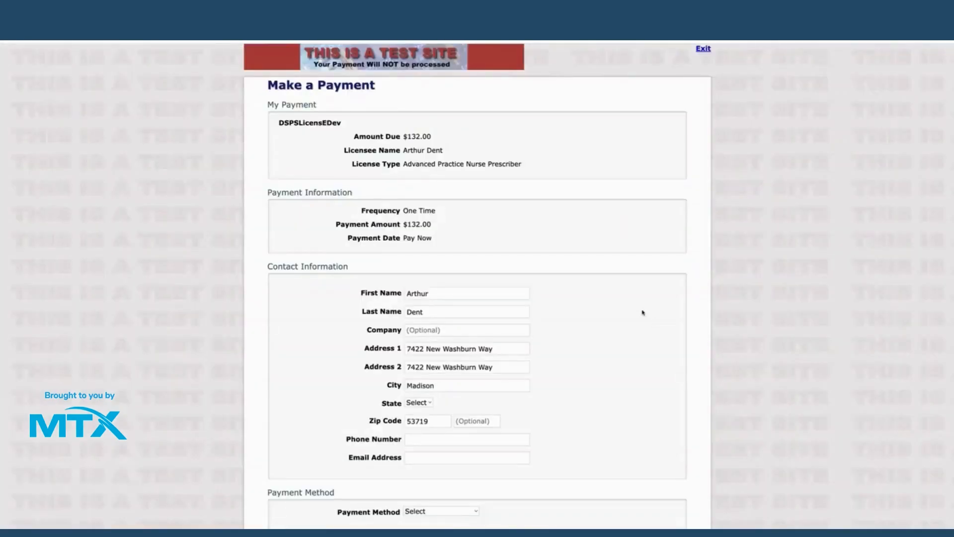
- Fill in the payer's contact phone number and e-mail address
scroll(643, 312, down, 3)
click(442, 356)
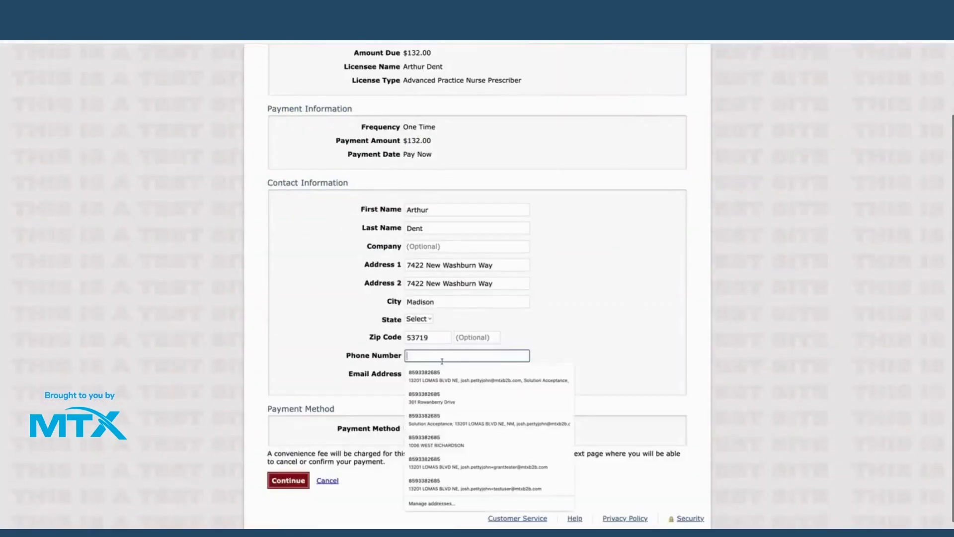
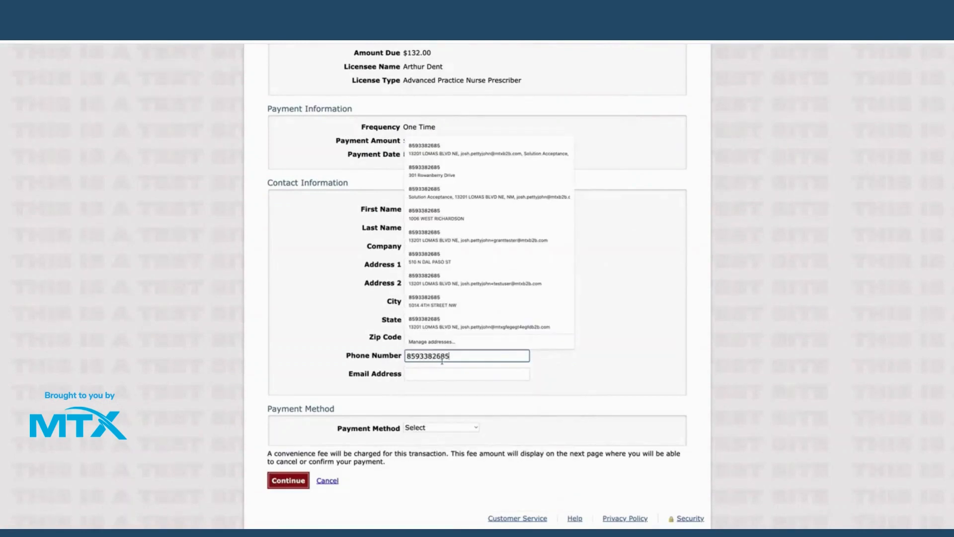
click(436, 375)
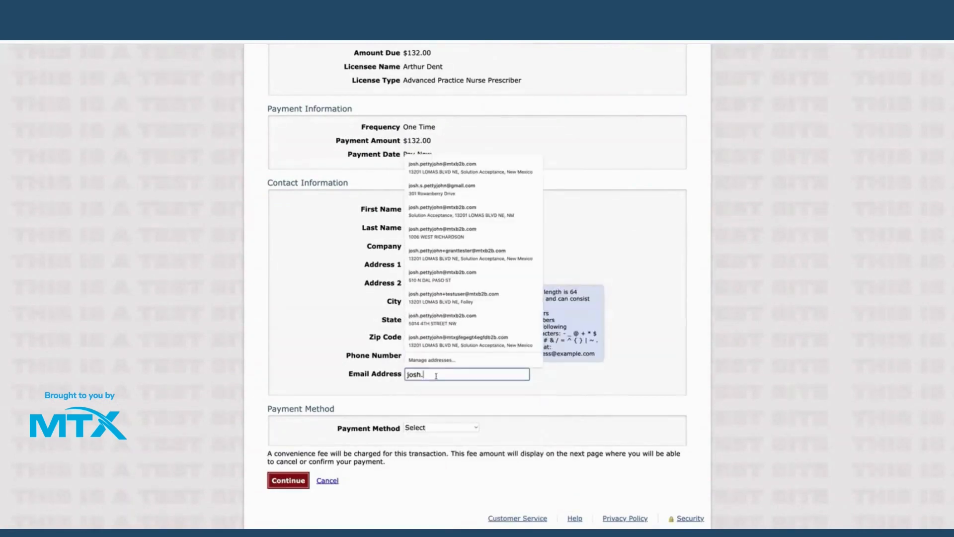
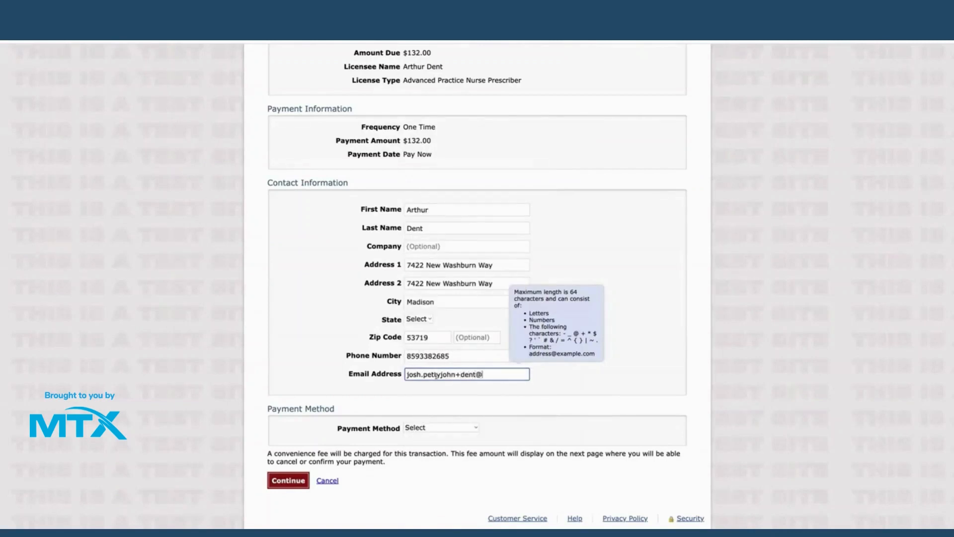
click(796, 348)
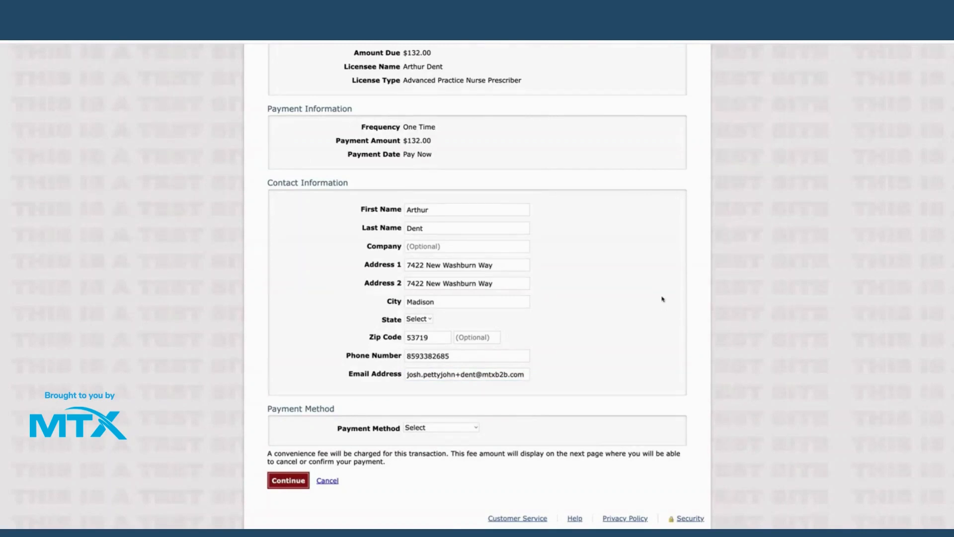
- Choose Credit/Debit Card as the payment method and enter the test card number
scroll(590, 348, down, 1)
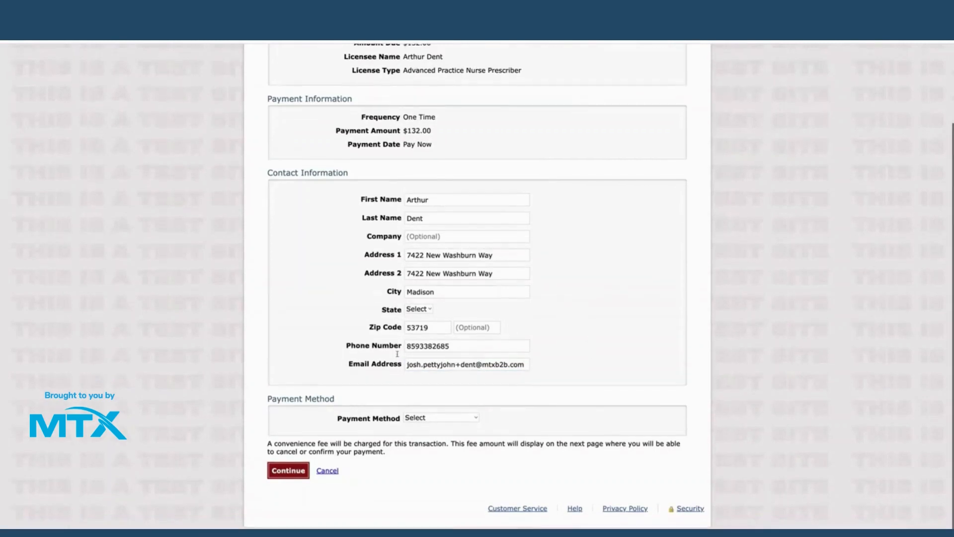
click(433, 420)
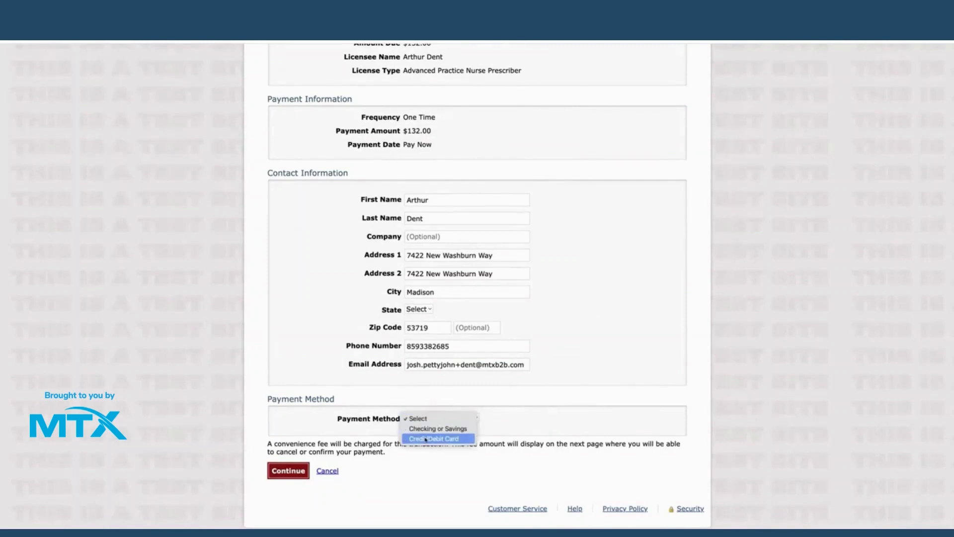
click(426, 439)
scroll(415, 350, down, 3)
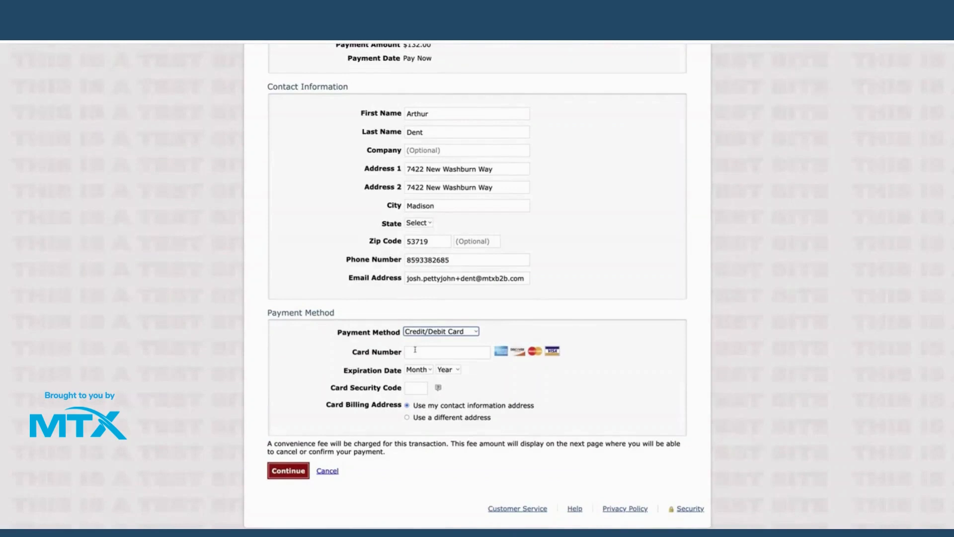
click(415, 349)
text(41111111)
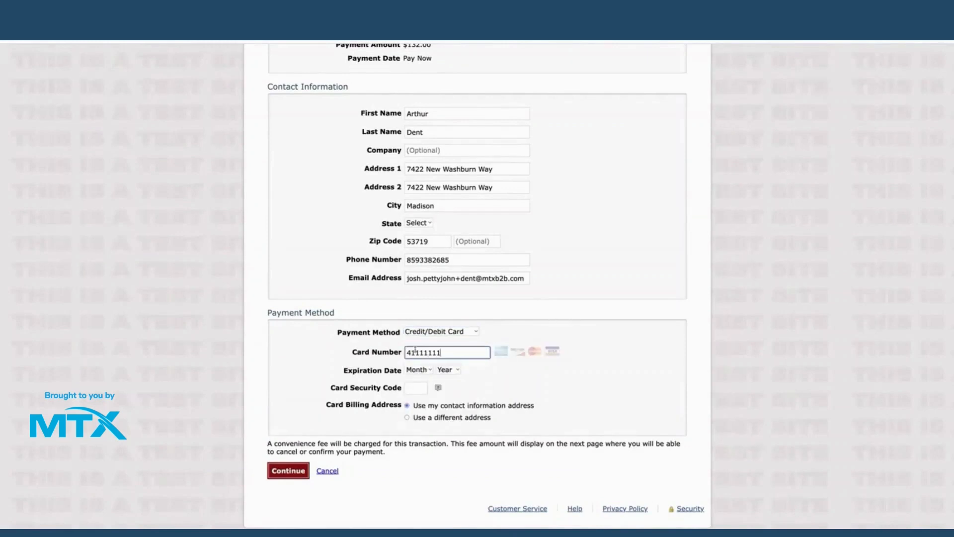
text(111111111)
- Set the card expiry to 03/2024, enter the security code, and submit the payment details
click(418, 370)
click(418, 400)
click(447, 370)
click(448, 400)
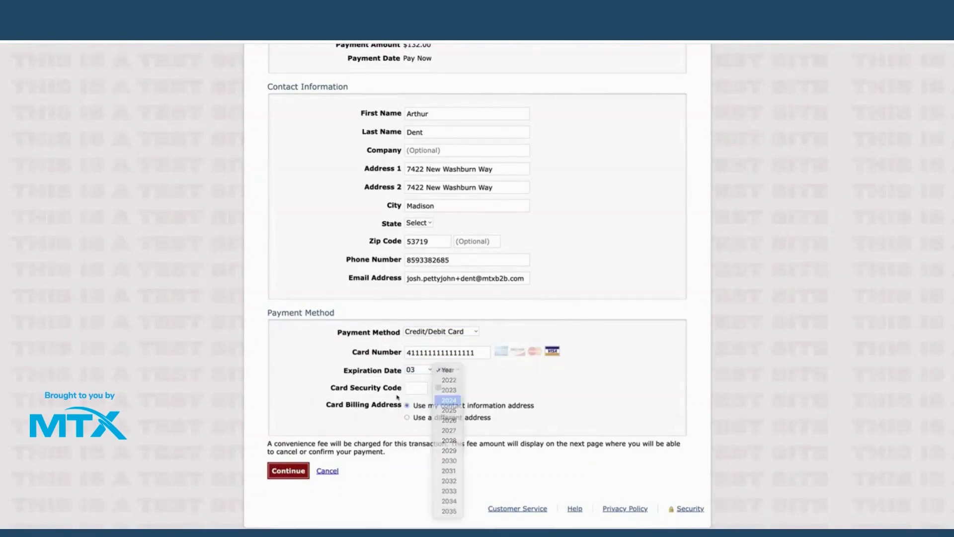
click(416, 388)
text(456)
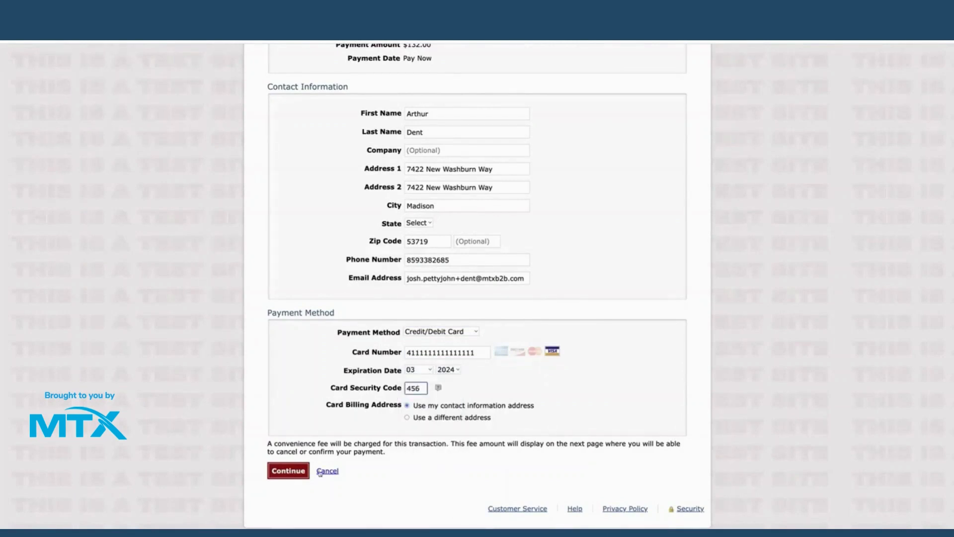
click(283, 445)
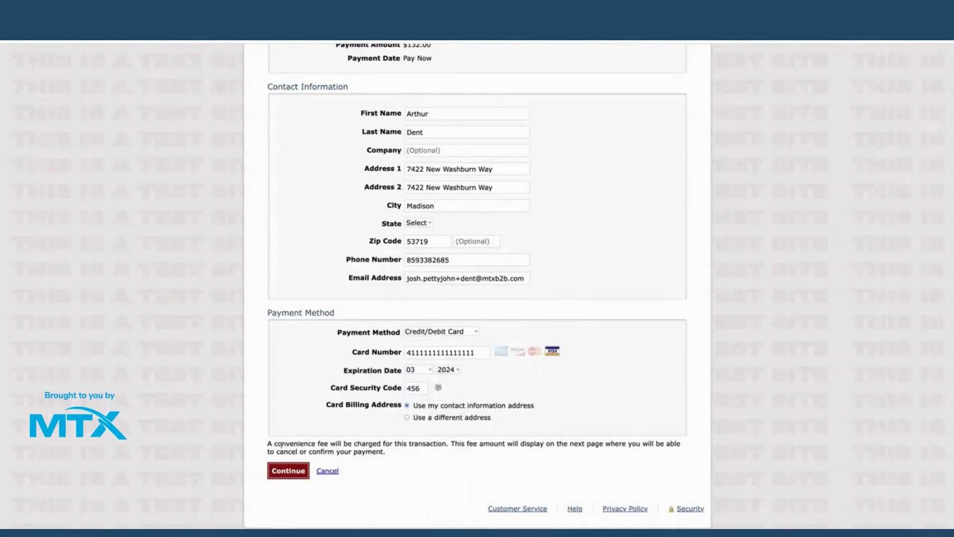
click(280, 471)
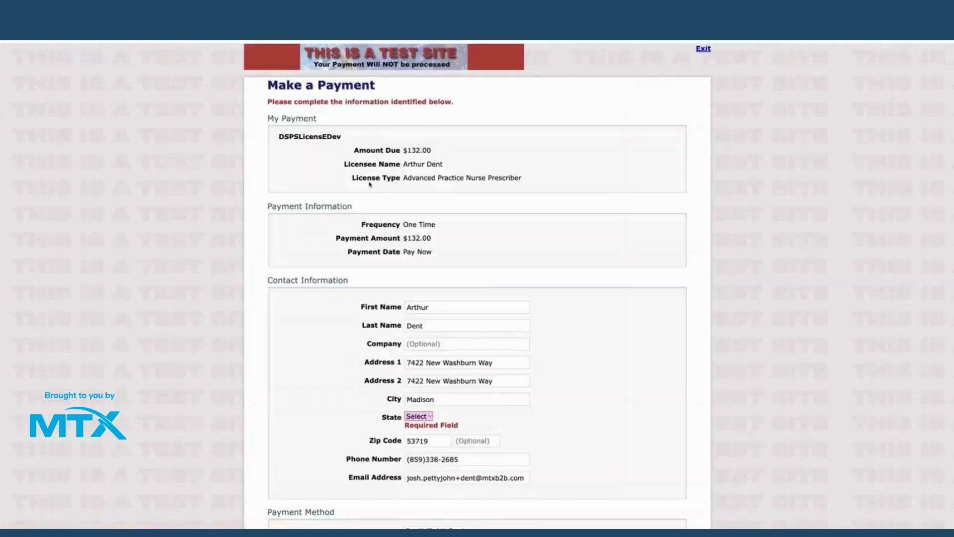
- Set the State to WI and resubmit the payment form
click(419, 417)
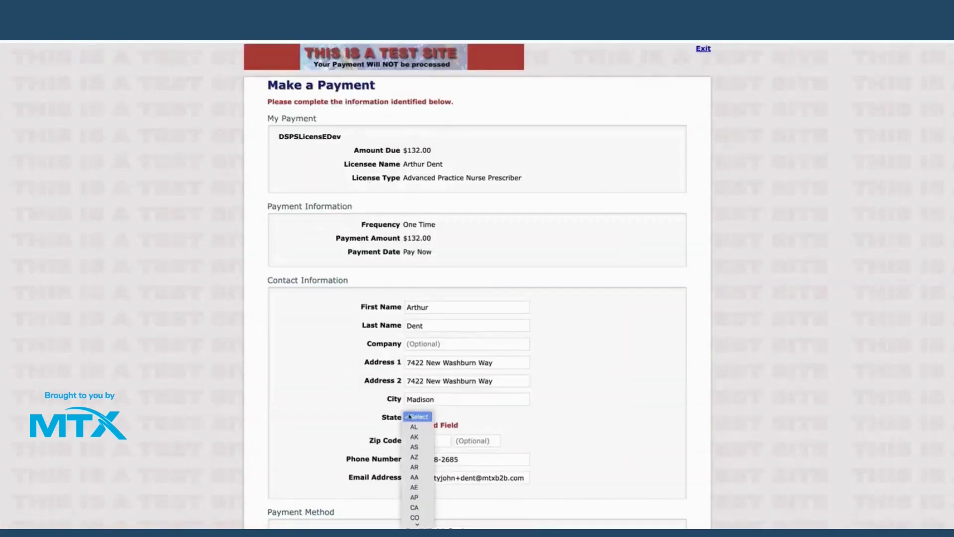
scroll(417, 504, down, 10)
click(418, 512)
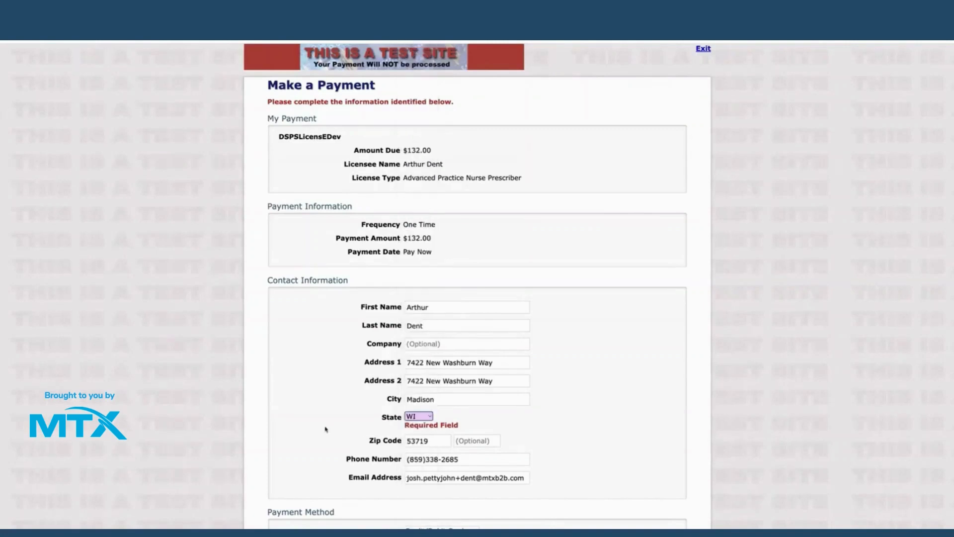
scroll(326, 429, down, 1)
scroll(326, 429, down, 3)
click(288, 471)
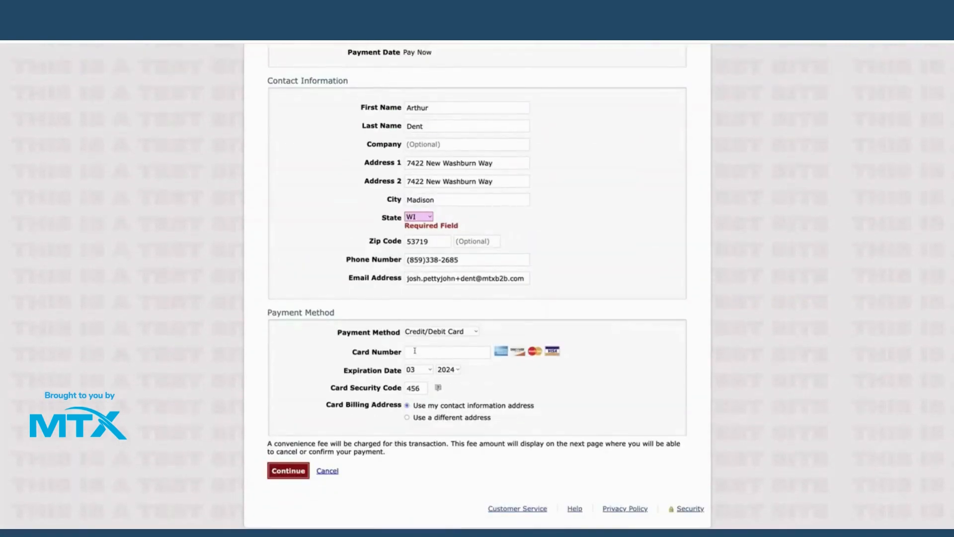
- Re-enter the cleared test card number and continue to Review Payment
click(419, 352)
text(4111111)
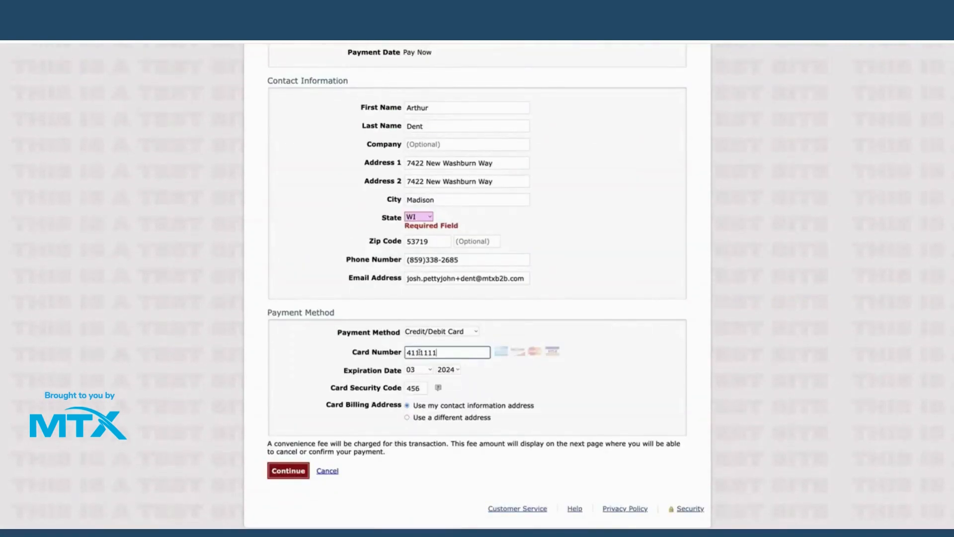
text(111111111)
click(298, 477)
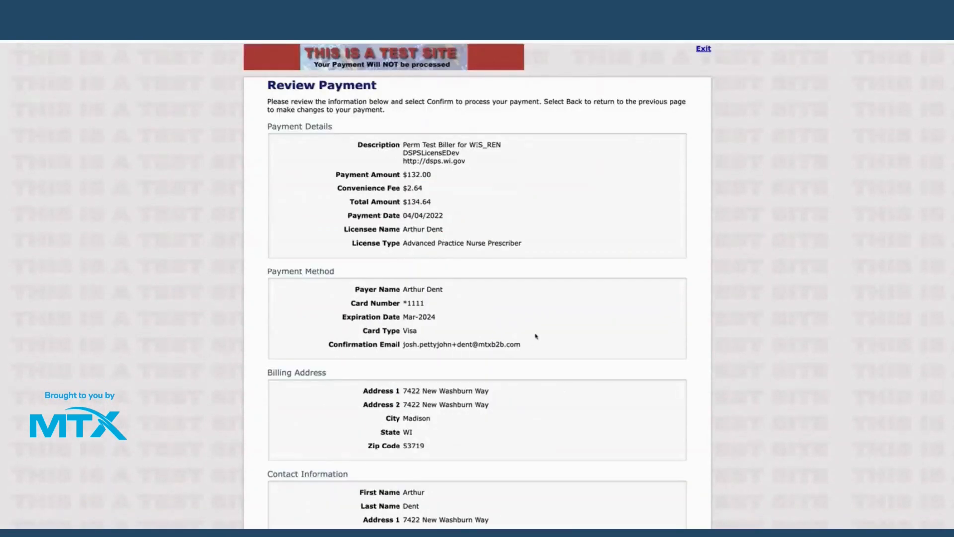
- Confirm the $134.64 test payment on the Review Payment page
scroll(513, 333, down, 4)
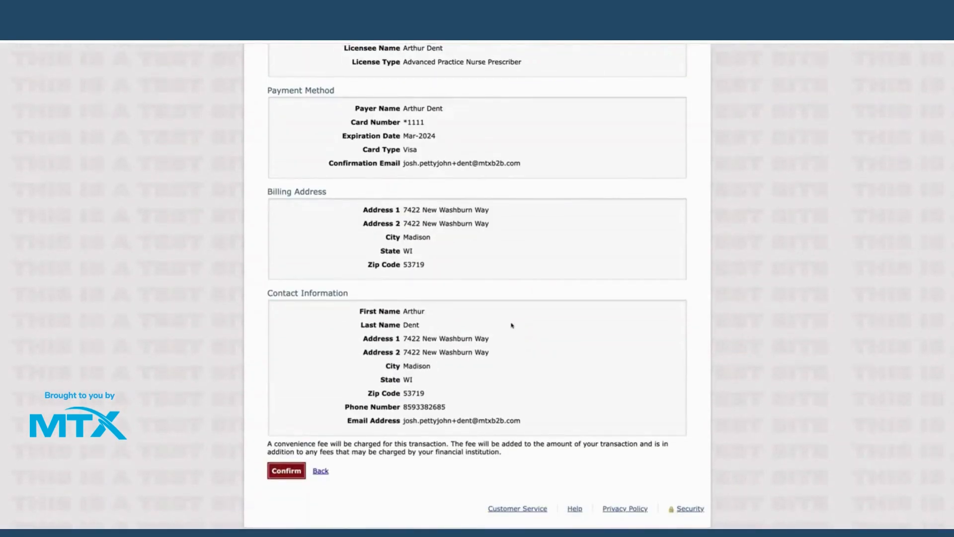
click(295, 477)
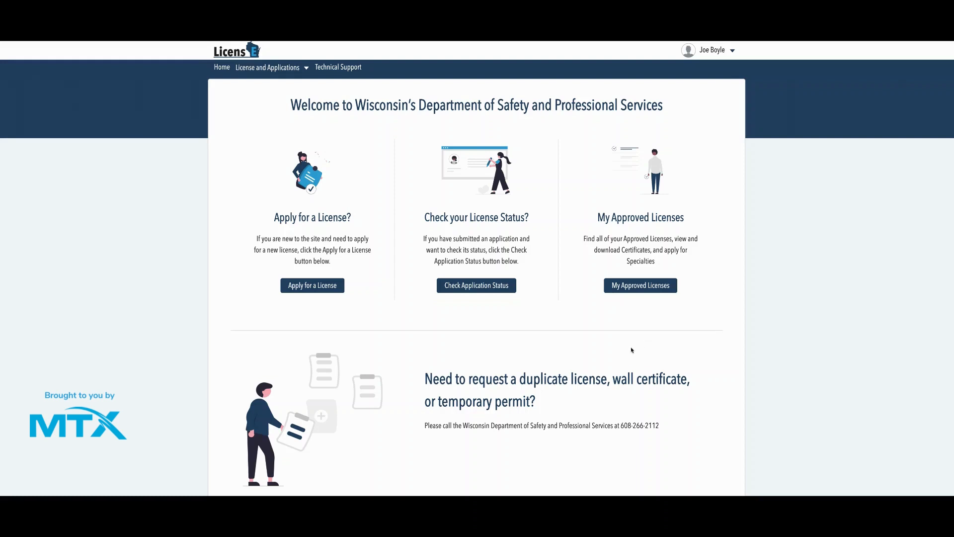
- Download the Dance Therapist license's Governor Certificate from My Approved Licenses
click(635, 291)
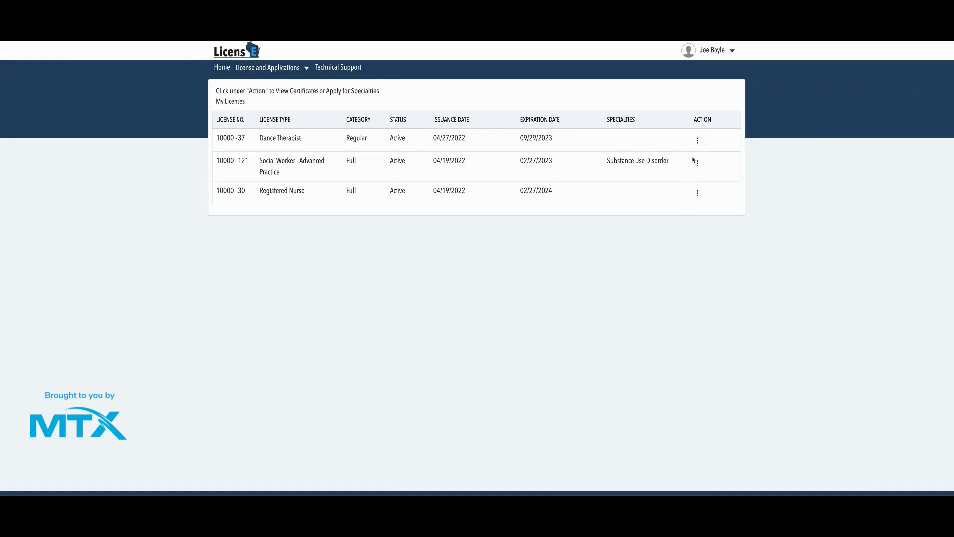
click(698, 140)
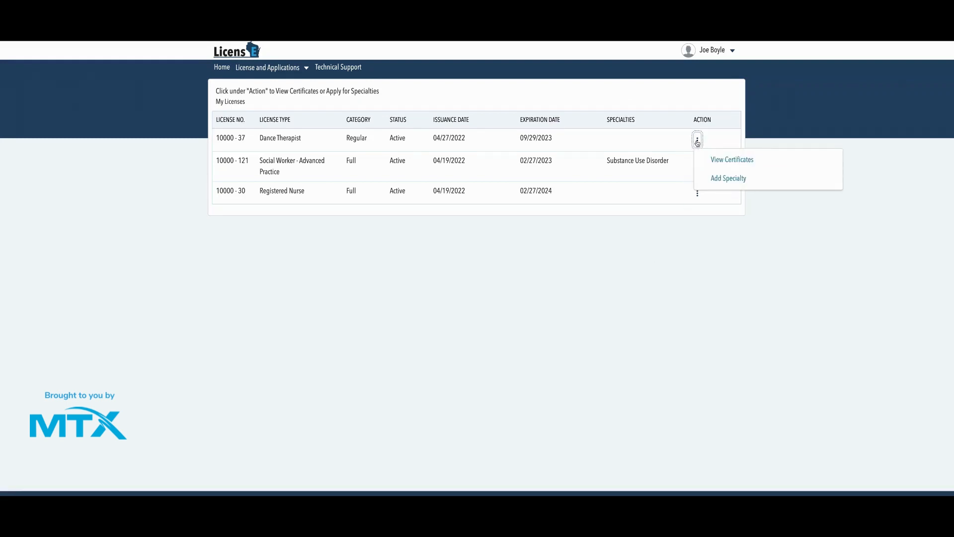
click(723, 160)
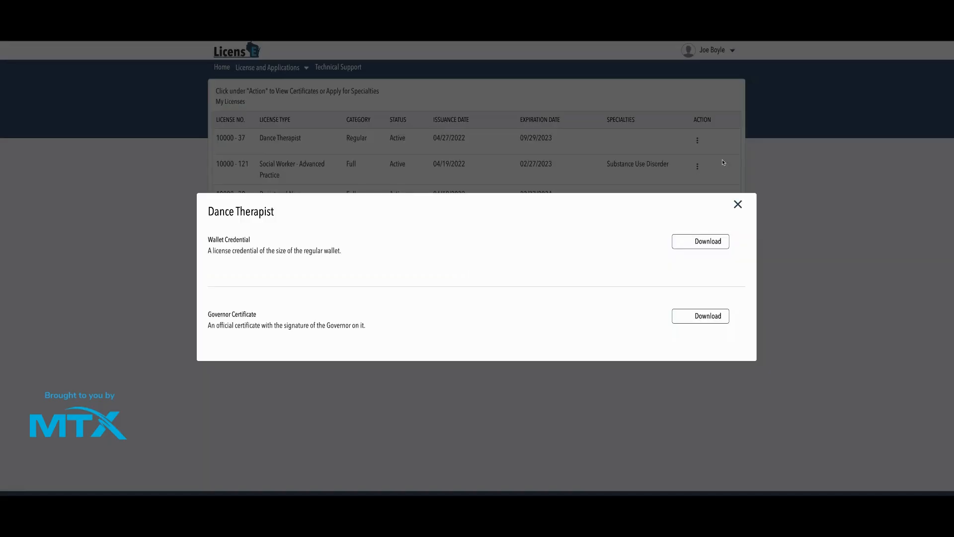
click(700, 320)
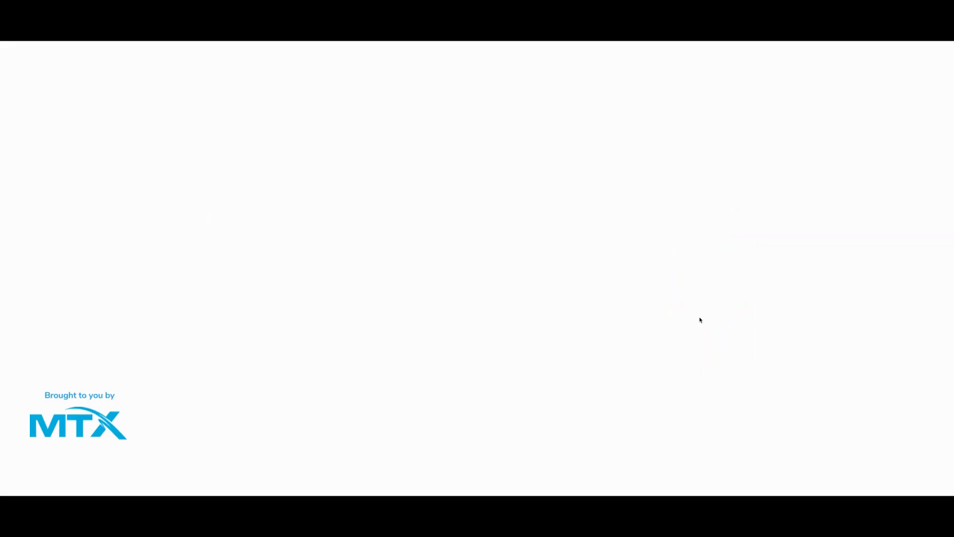